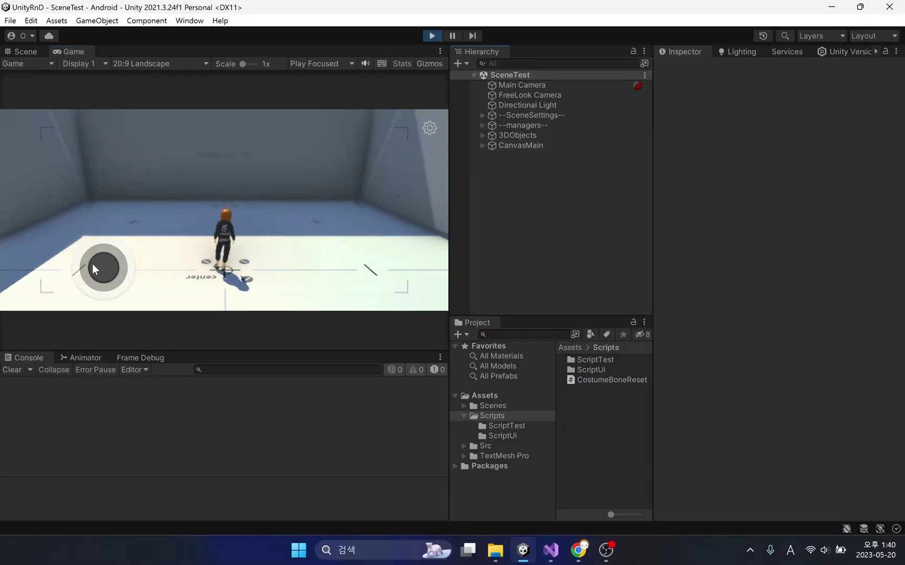
# - Run the character left toward the bright floor with the on-screen joystick, then stop
pyautogui.moveTo(105, 269)
pyautogui.mouseDown()
pyautogui.moveTo(108, 229)
pyautogui.moveTo(118, 264)
pyautogui.moveTo(90, 303)
pyautogui.moveTo(131, 244)
pyautogui.mouseUp()
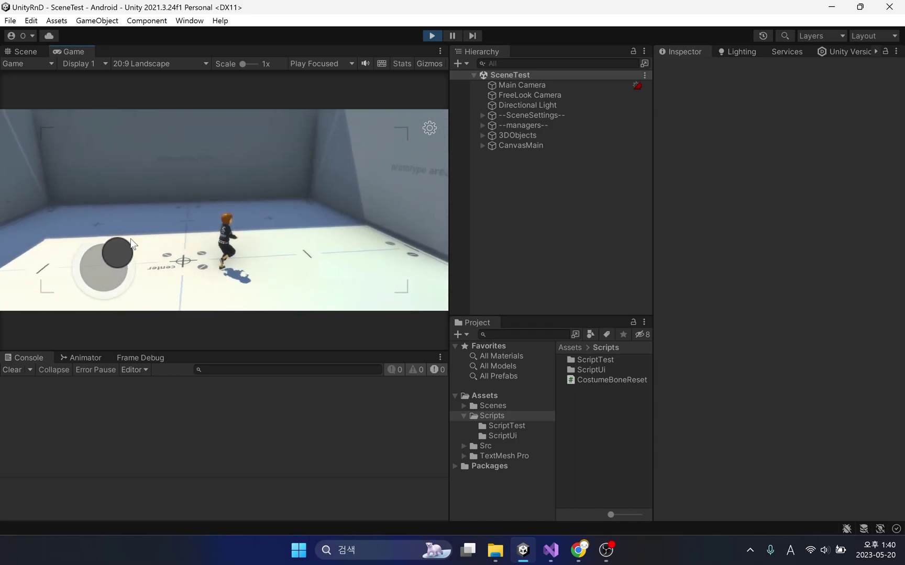
pyautogui.moveTo(132, 242)
pyautogui.mouseDown()
pyautogui.moveTo(66, 243)
pyautogui.moveTo(59, 290)
pyautogui.mouseUp()
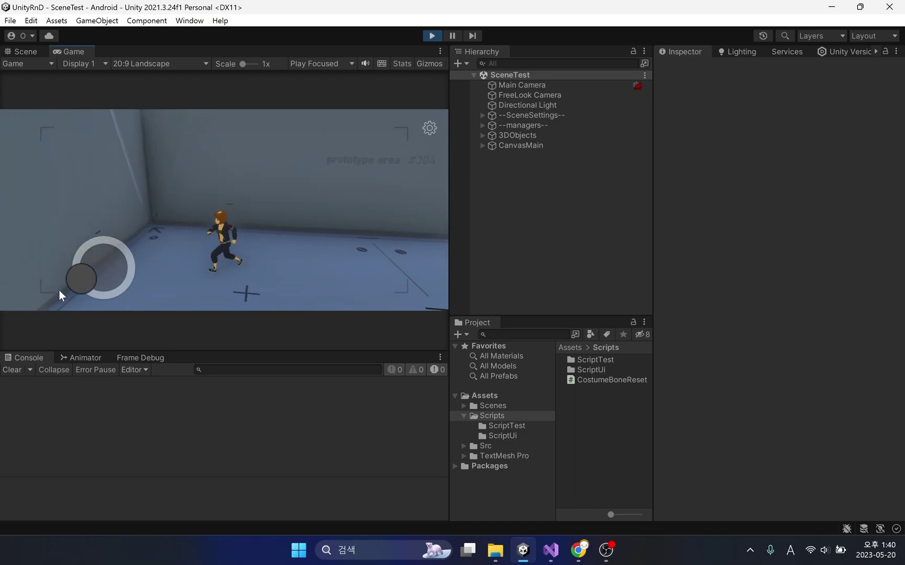
pyautogui.moveTo(59, 289)
pyautogui.mouseDown()
pyautogui.moveTo(144, 250)
pyautogui.moveTo(61, 273)
pyautogui.mouseUp()
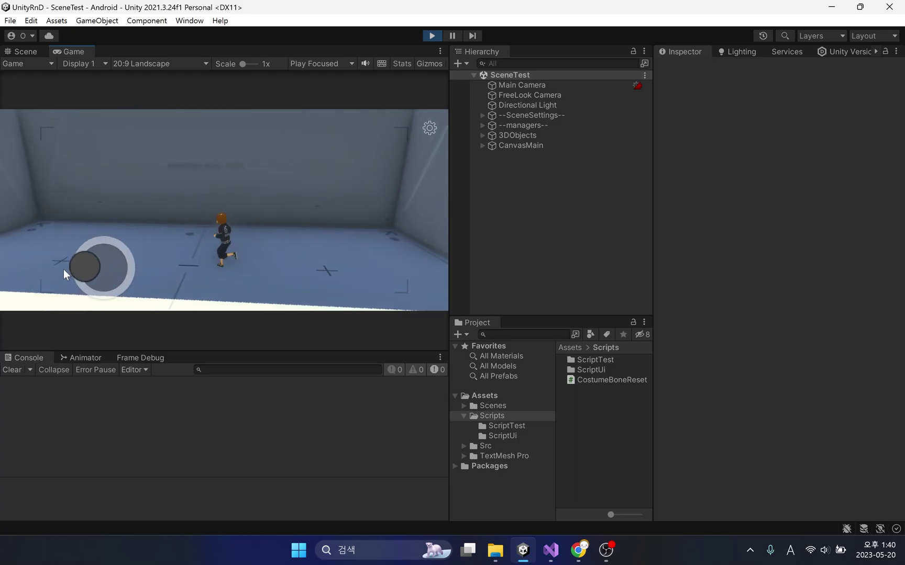
pyautogui.moveTo(61, 273); pyautogui.dragTo(136, 276)
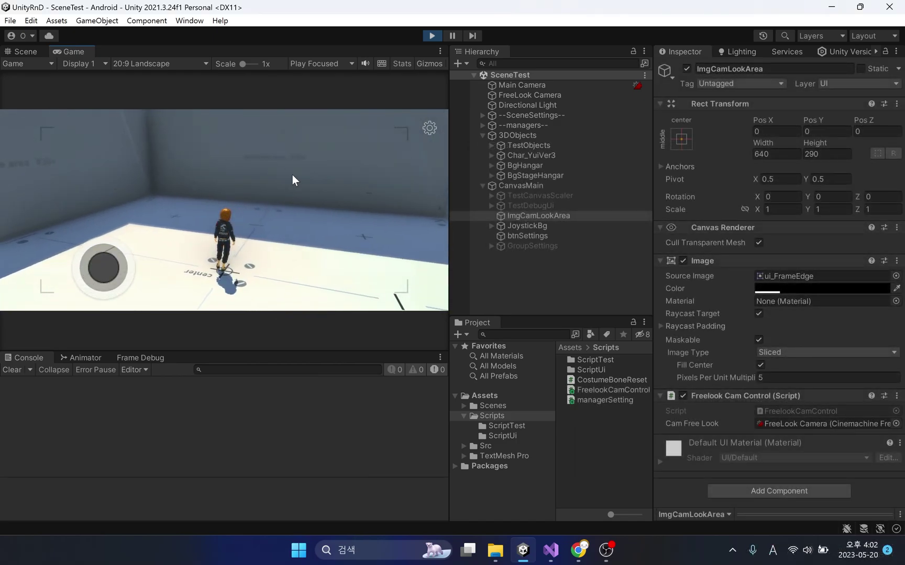
# - Lower the camera to eye level, run down-right, and turn to face the hangar door
pyautogui.moveTo(292, 174)
pyautogui.mouseDown()
pyautogui.moveTo(318, 173)
pyautogui.moveTo(325, 235)
pyautogui.moveTo(179, 179)
pyautogui.moveTo(347, 189)
pyautogui.moveTo(134, 184)
pyautogui.moveTo(352, 180)
pyautogui.moveTo(231, 161)
pyautogui.moveTo(297, 157)
pyautogui.moveTo(339, 170)
pyautogui.moveTo(286, 181)
pyautogui.mouseUp()
pyautogui.moveTo(104, 268)
pyautogui.mouseDown()
pyautogui.moveTo(73, 235)
pyautogui.moveTo(101, 319)
pyautogui.moveTo(120, 298)
pyautogui.moveTo(115, 239)
pyautogui.moveTo(89, 243)
pyautogui.moveTo(105, 298)
pyautogui.mouseUp()
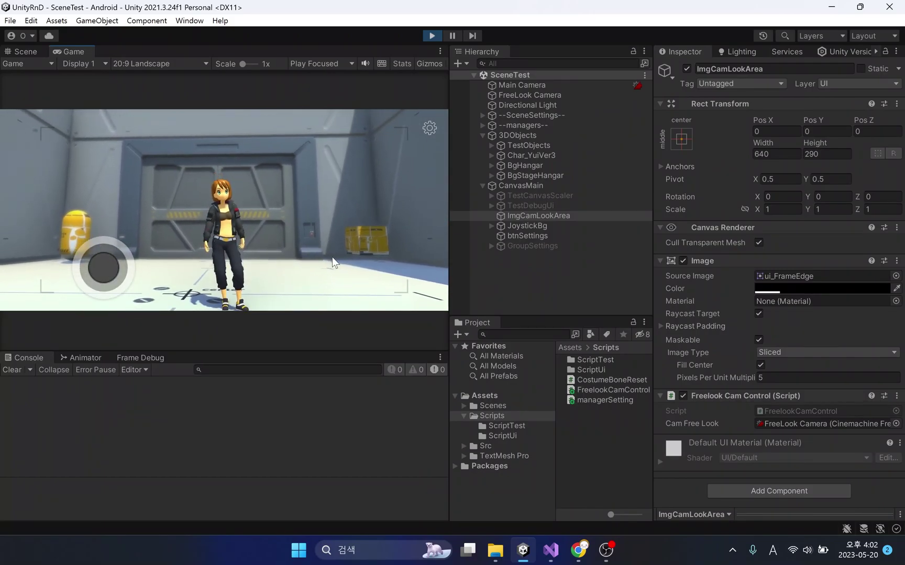
pyautogui.moveTo(332, 259)
pyautogui.mouseDown()
pyautogui.moveTo(350, 237)
pyautogui.moveTo(290, 260)
pyautogui.moveTo(439, 255)
pyautogui.moveTo(310, 258)
pyautogui.mouseUp()
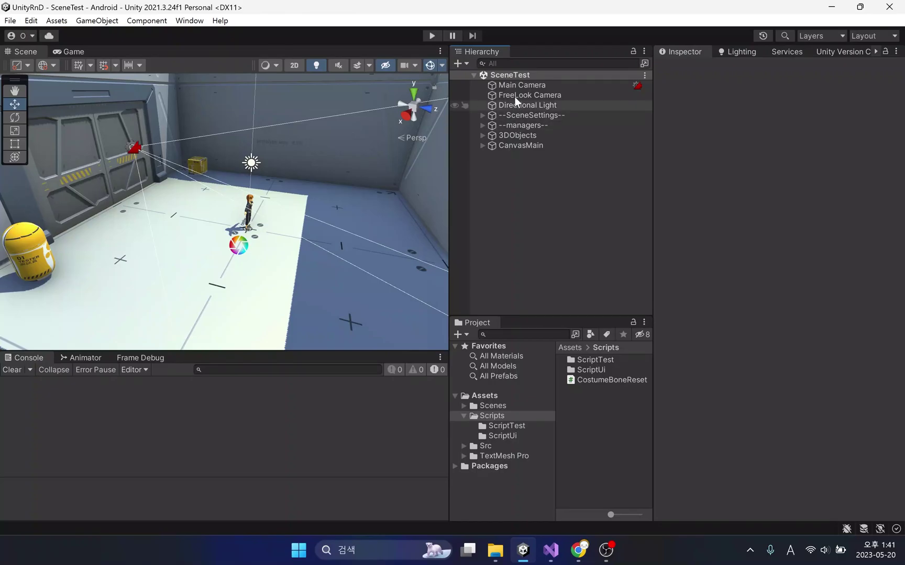
# - Select the FreeLook Camera and focus its X axis Input Axis Name field in Axis Control
pyautogui.click(514, 95)
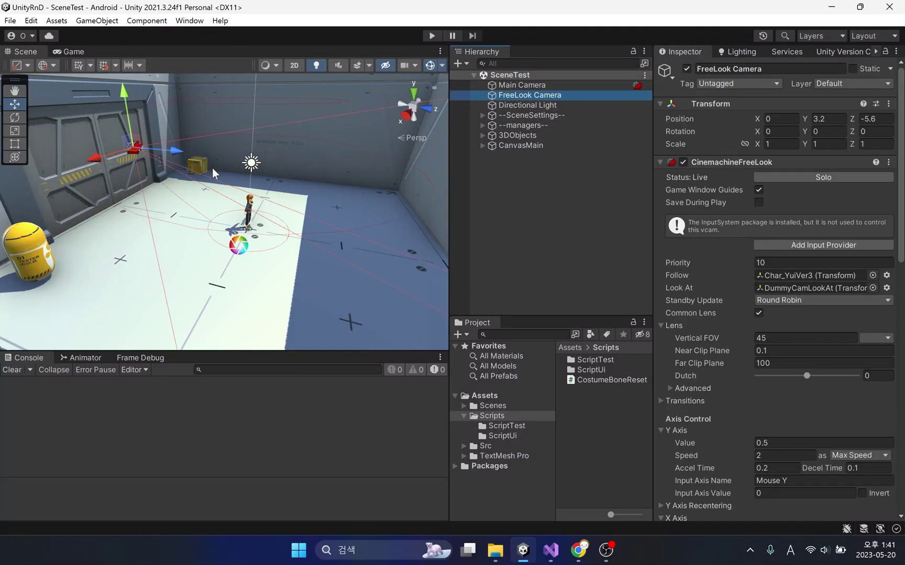
pyautogui.keyDown('alt'); pyautogui.moveTo(211, 194); pyautogui.dragTo(278, 145); pyautogui.keyUp('alt')
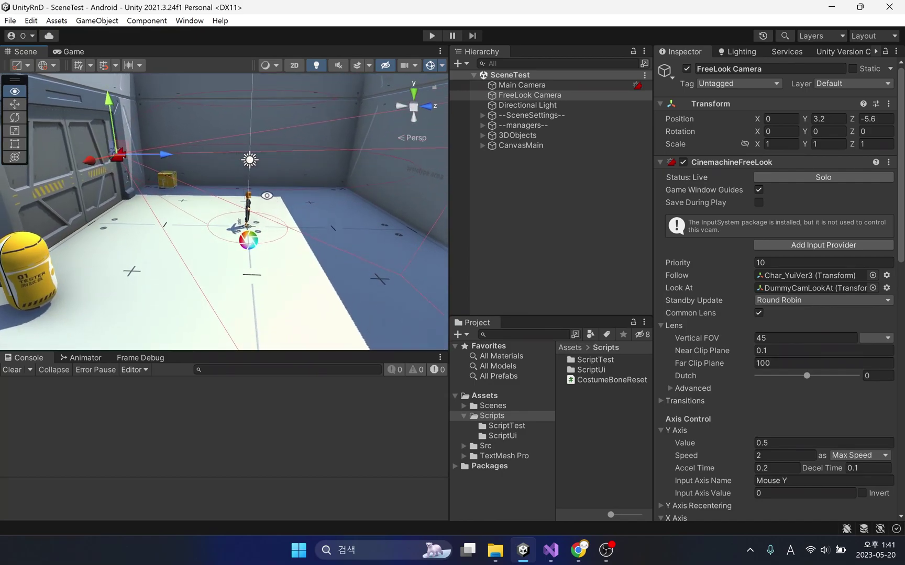
pyautogui.moveTo(279, 145)
pyautogui.keyDown('alt'); pyautogui.mouseDown()
pyautogui.moveTo(205, 162)
pyautogui.moveTo(212, 233)
pyautogui.mouseUp(); pyautogui.keyUp('alt')
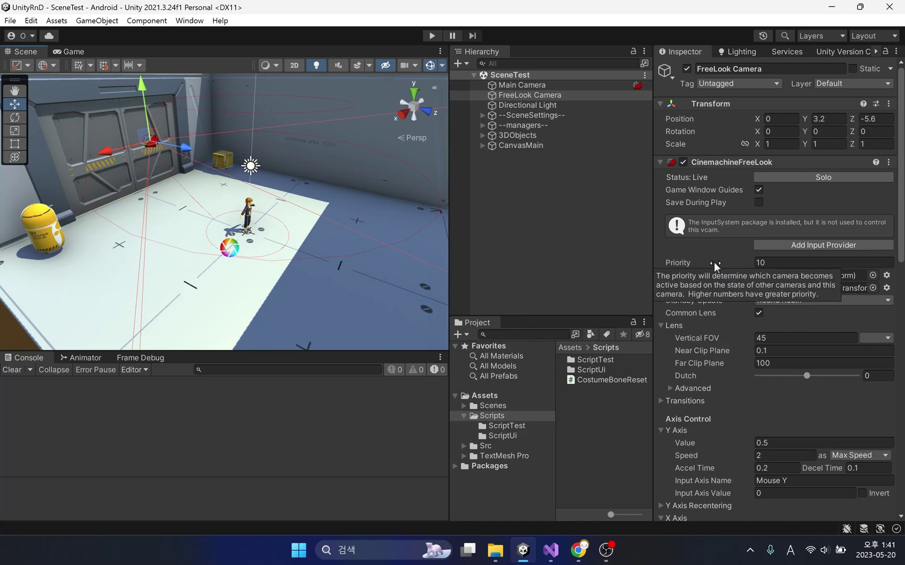
pyautogui.scroll(-3, 714, 262)
pyautogui.scroll(-3, 713, 261)
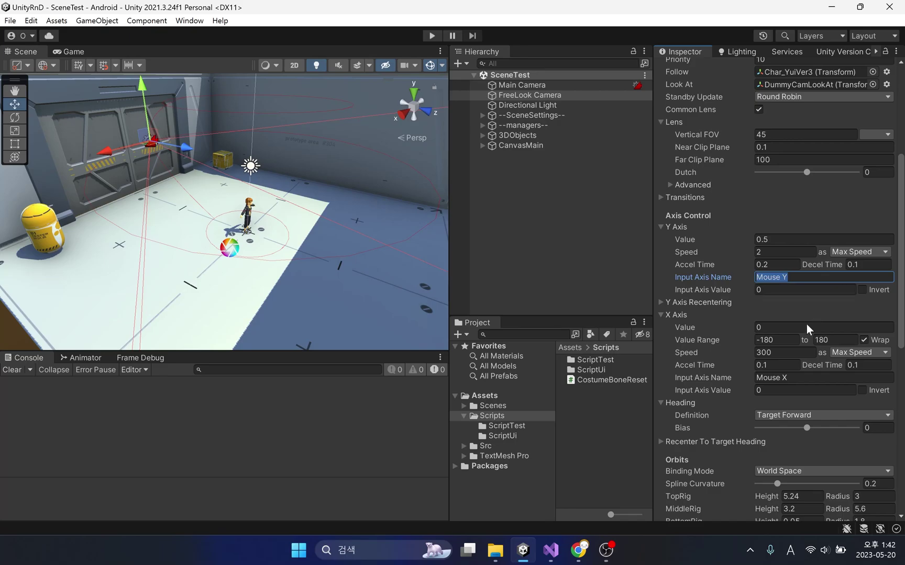
pyautogui.click(804, 379)
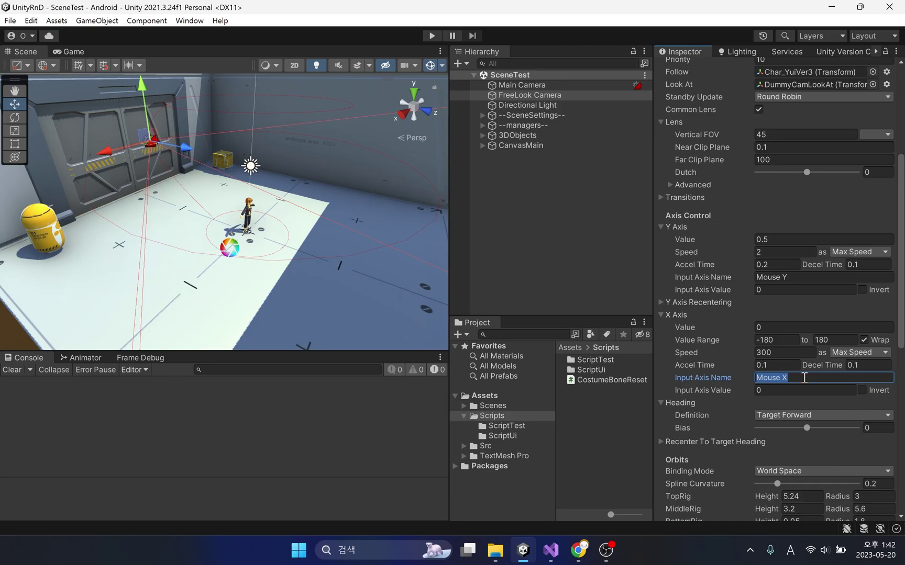
pyautogui.click(432, 37)
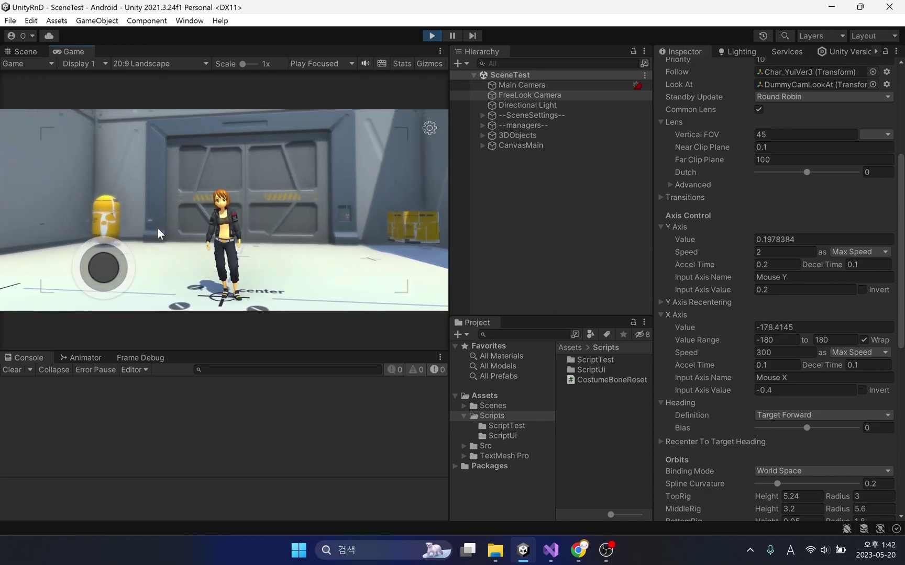
pyautogui.moveTo(110, 261)
pyautogui.mouseDown()
pyautogui.moveTo(113, 241)
pyautogui.moveTo(43, 256)
pyautogui.moveTo(54, 281)
pyautogui.moveTo(98, 283)
pyautogui.moveTo(116, 241)
pyautogui.moveTo(85, 245)
pyautogui.moveTo(122, 253)
pyautogui.moveTo(85, 272)
pyautogui.moveTo(111, 277)
pyautogui.moveTo(121, 254)
pyautogui.moveTo(99, 248)
pyautogui.moveTo(119, 249)
pyautogui.moveTo(100, 263)
pyautogui.moveTo(101, 286)
pyautogui.moveTo(63, 267)
pyautogui.moveTo(94, 239)
pyautogui.moveTo(111, 244)
pyautogui.moveTo(72, 235)
pyautogui.moveTo(84, 169)
pyautogui.mouseUp()
pyautogui.moveTo(306, 205); pyautogui.dragTo(284, 317)
pyautogui.hotkey('ctrl', 'p')
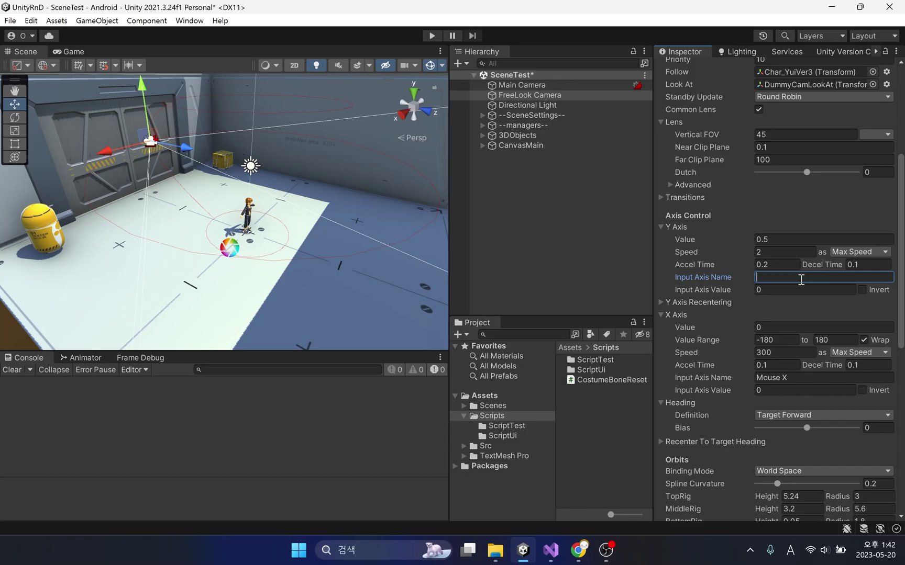
# - Finish clearing the X axis Input Axis Name, deselect the camera, and enter Play mode
pyautogui.click(813, 379)
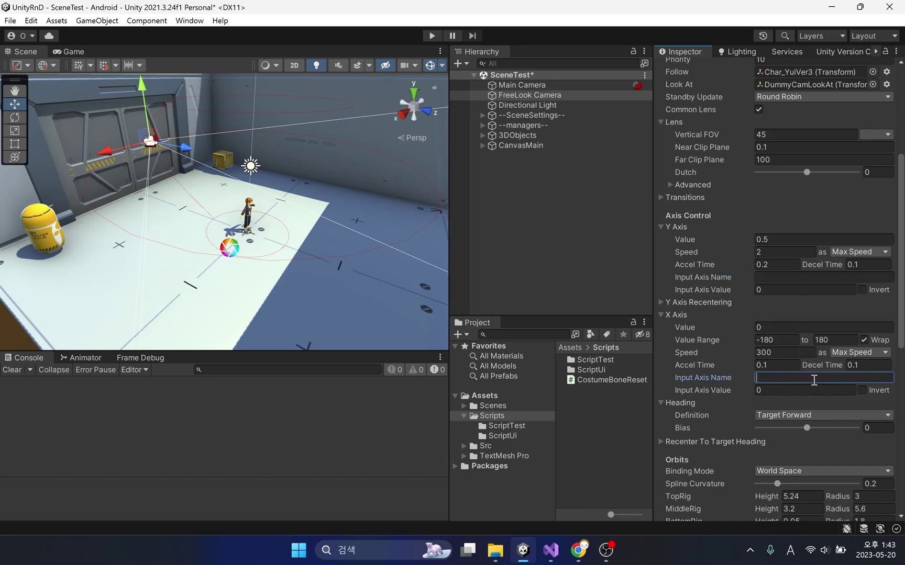
pyautogui.click(554, 245)
pyautogui.click(431, 35)
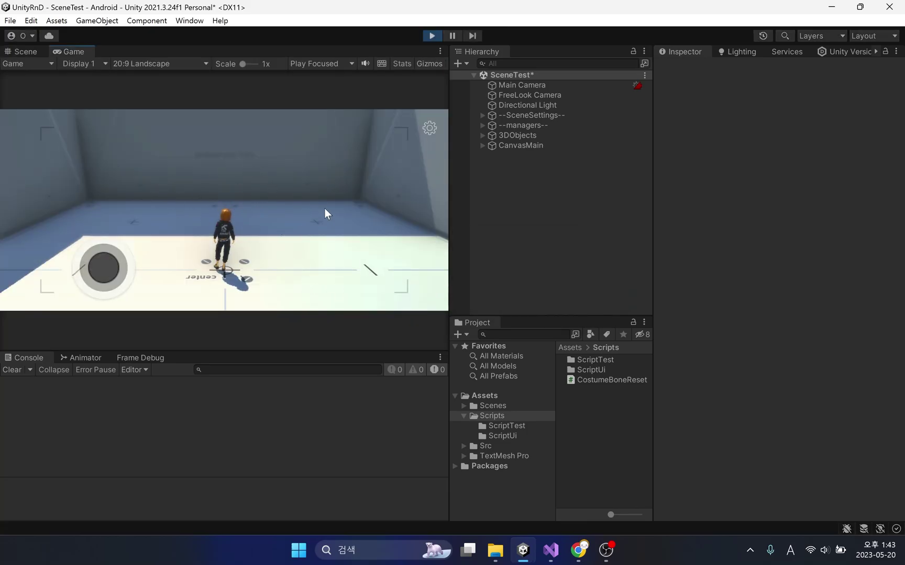
# - Run the character with the joystick while inspecting the FreeLook Camera, then exit Play mode
pyautogui.moveTo(99, 268)
pyautogui.mouseDown()
pyautogui.moveTo(124, 213)
pyautogui.moveTo(131, 286)
pyautogui.mouseUp()
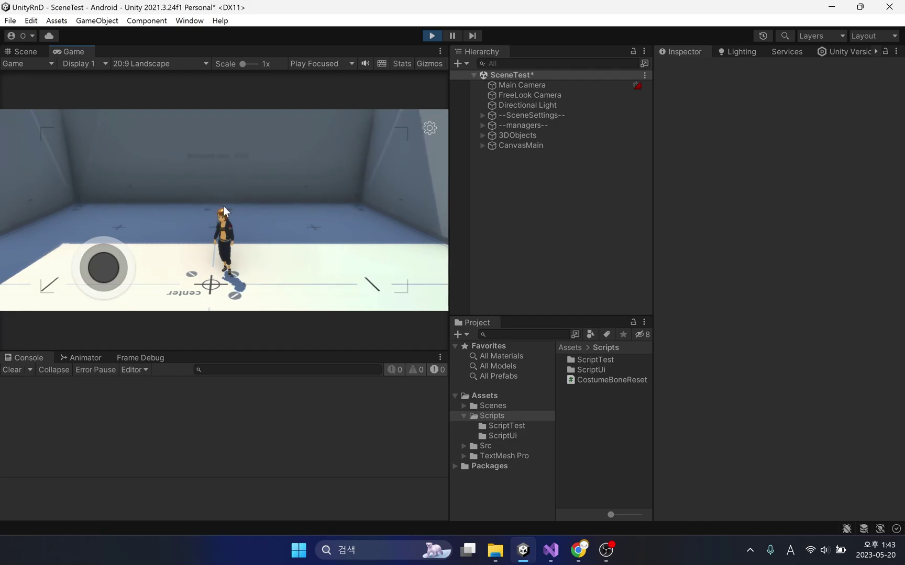
pyautogui.click(536, 95)
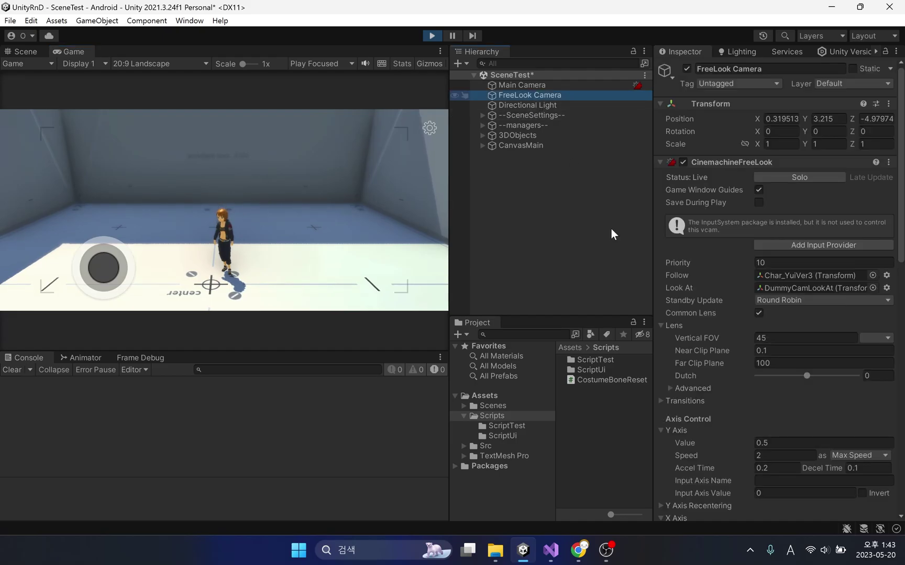
pyautogui.scroll(-2, 751, 298)
pyautogui.scroll(-3, 749, 304)
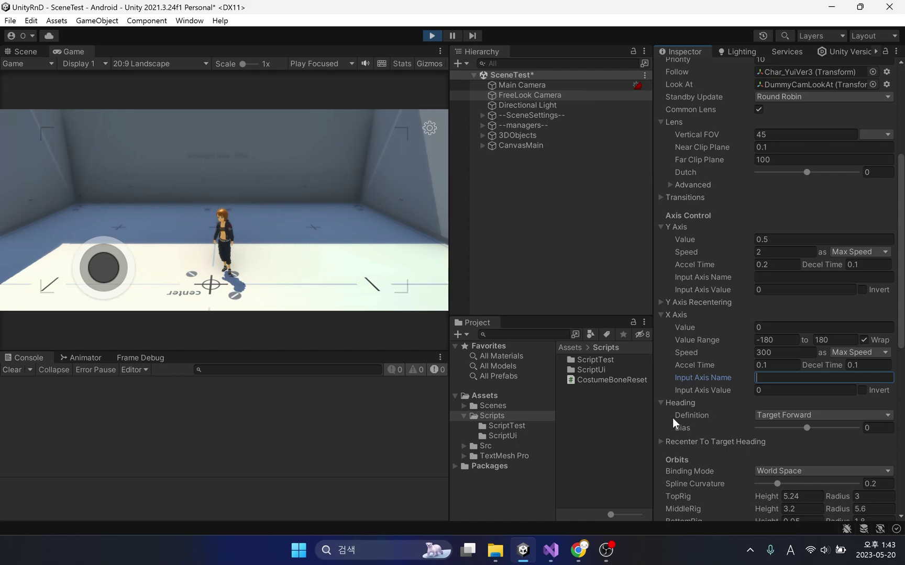
pyautogui.moveTo(119, 266)
pyautogui.mouseDown()
pyautogui.moveTo(143, 309)
pyautogui.moveTo(61, 244)
pyautogui.mouseUp()
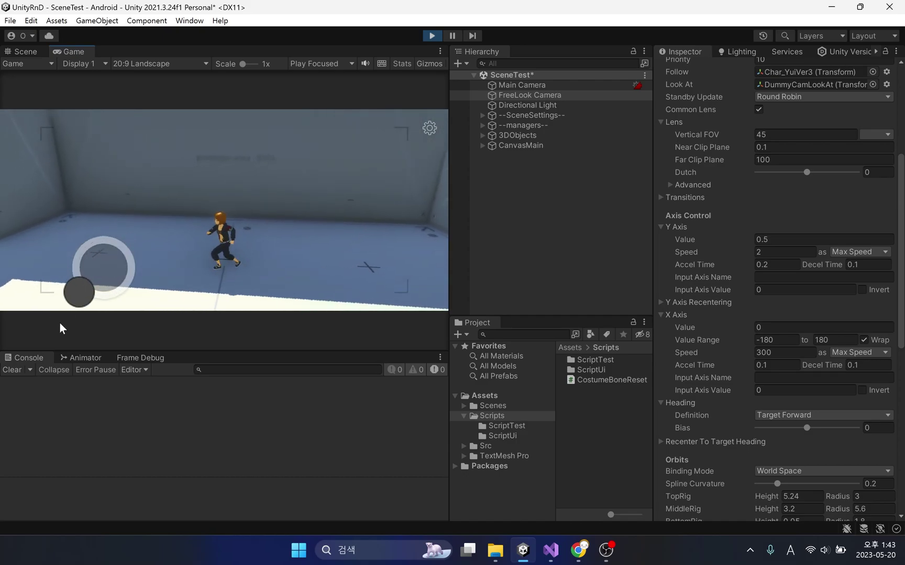
pyautogui.moveTo(62, 244)
pyautogui.mouseDown()
pyautogui.moveTo(165, 220)
pyautogui.moveTo(86, 296)
pyautogui.mouseUp()
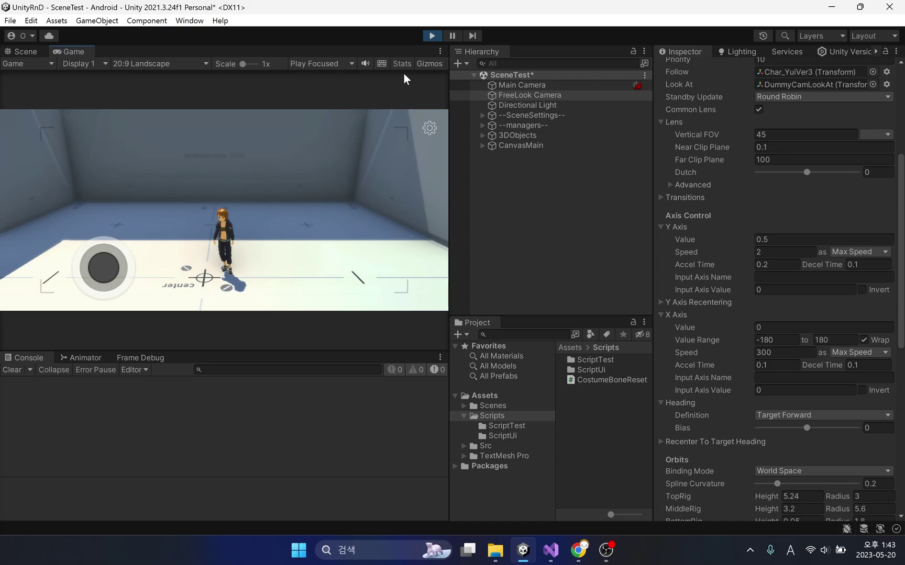
pyautogui.click(432, 36)
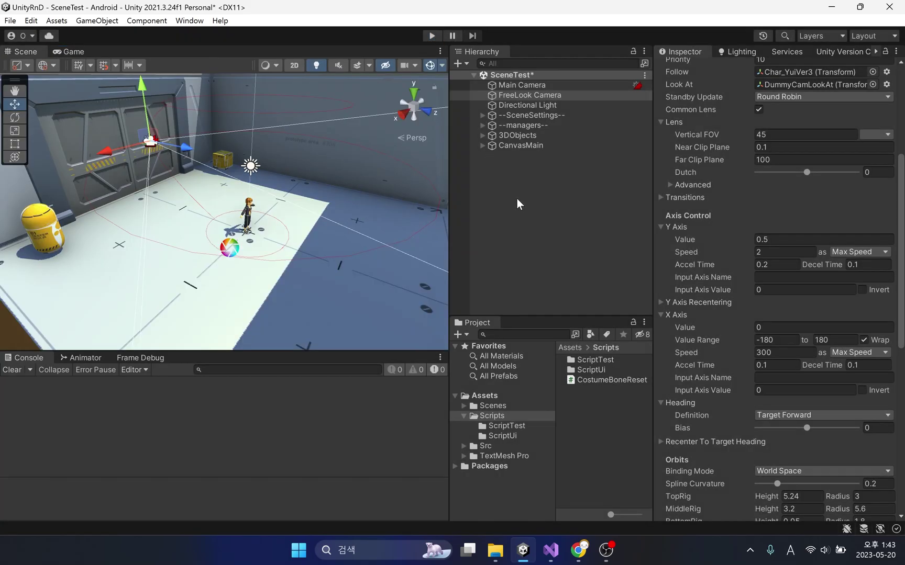
# - Save the scene and expand CanvasMain in the Hierarchy
pyautogui.hotkey('ctrl', 's')
pyautogui.click(509, 213)
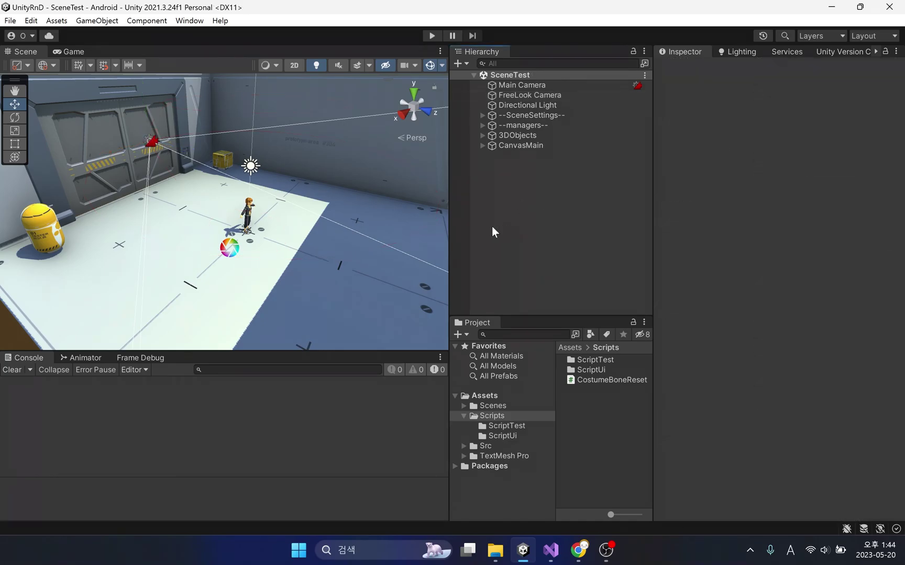
pyautogui.click(480, 146)
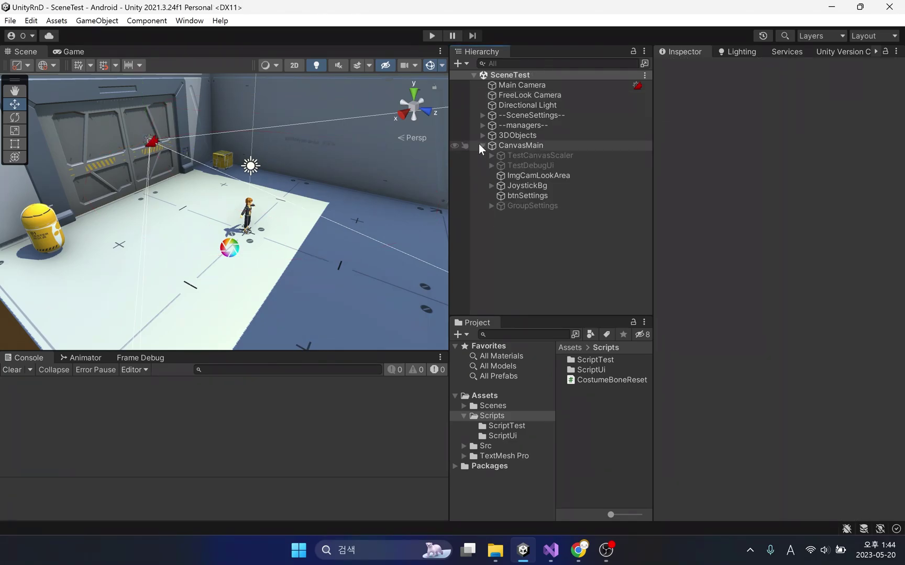
# - Select ImgCamLookArea, frame and orbit it in the Scene view, and check the Game view
pyautogui.click(512, 179)
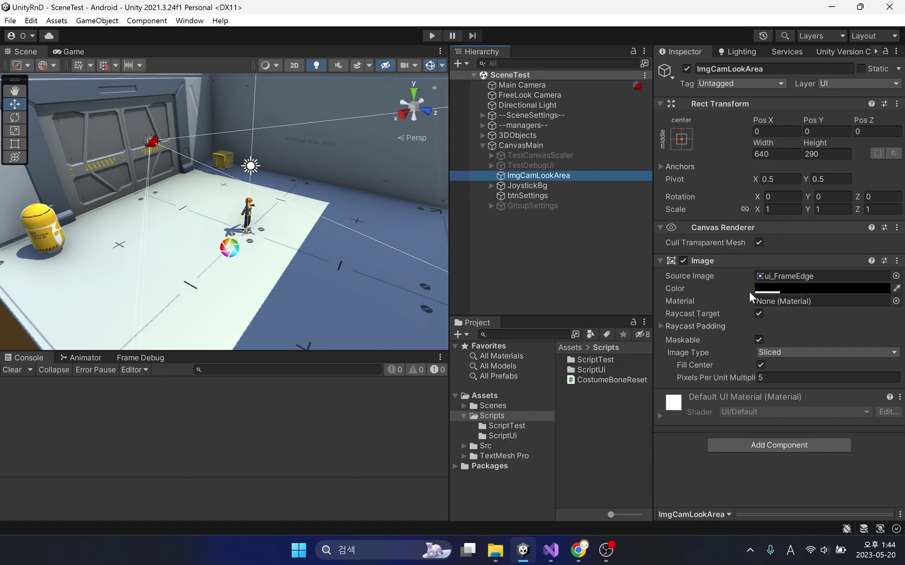
pyautogui.doubleClick(562, 177)
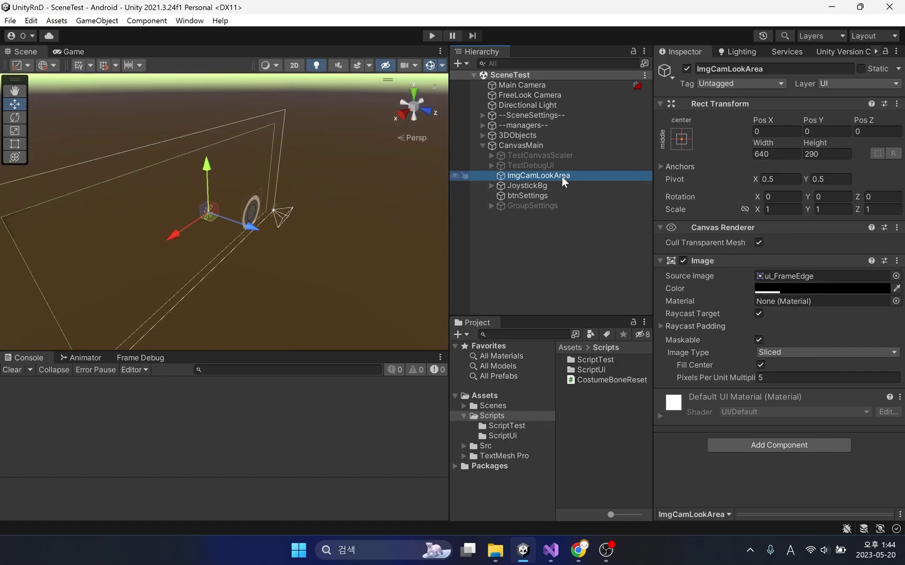
pyautogui.moveTo(351, 240)
pyautogui.keyDown('alt'); pyautogui.mouseDown()
pyautogui.moveTo(412, 212)
pyautogui.moveTo(605, 215)
pyautogui.moveTo(663, 229)
pyautogui.mouseUp(); pyautogui.keyUp('alt')
pyautogui.moveTo(256, 248)
pyautogui.keyDown('alt'); pyautogui.mouseDown()
pyautogui.moveTo(238, 281)
pyautogui.moveTo(254, 262)
pyautogui.moveTo(276, 271)
pyautogui.moveTo(303, 228)
pyautogui.moveTo(250, 141)
pyautogui.moveTo(137, 181)
pyautogui.moveTo(209, 270)
pyautogui.moveTo(279, 277)
pyautogui.mouseUp(); pyautogui.keyUp('alt')
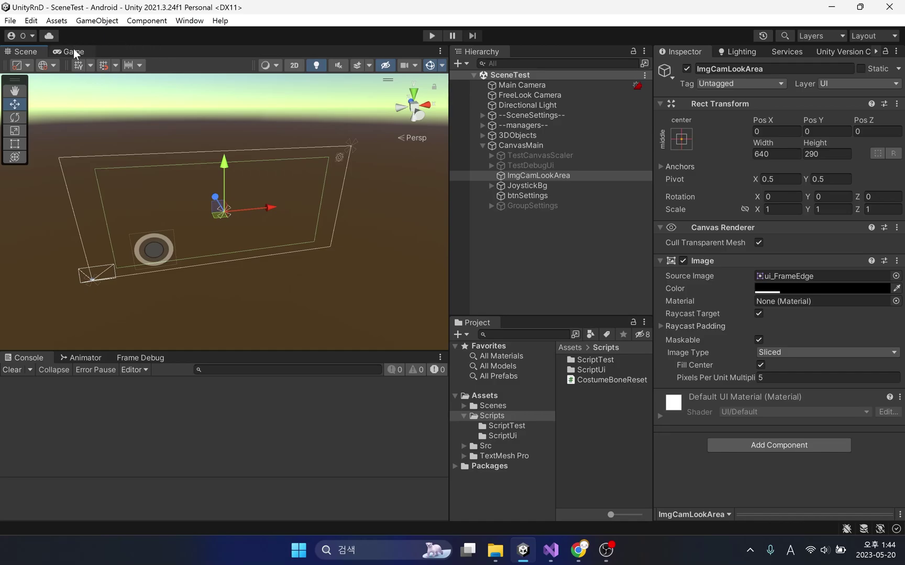
pyautogui.click(73, 52)
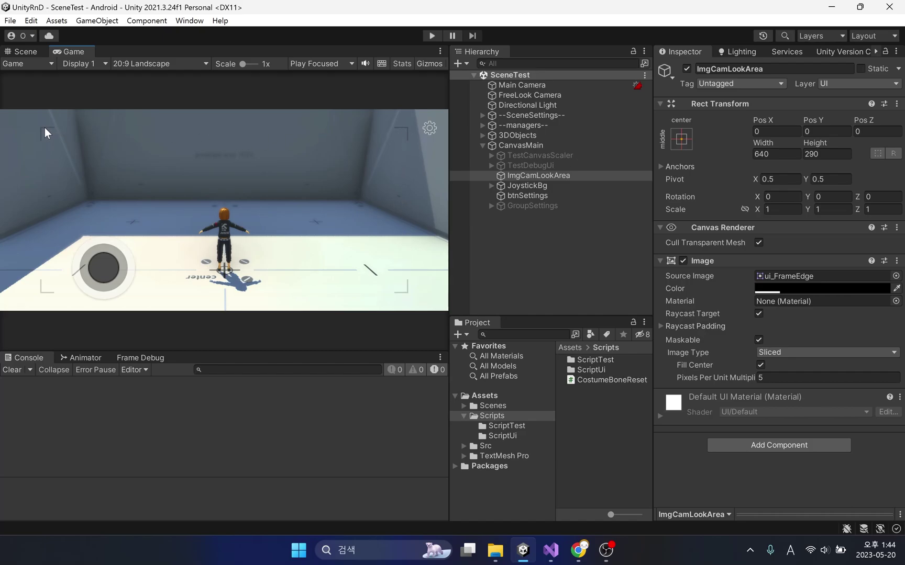
pyautogui.click(34, 50)
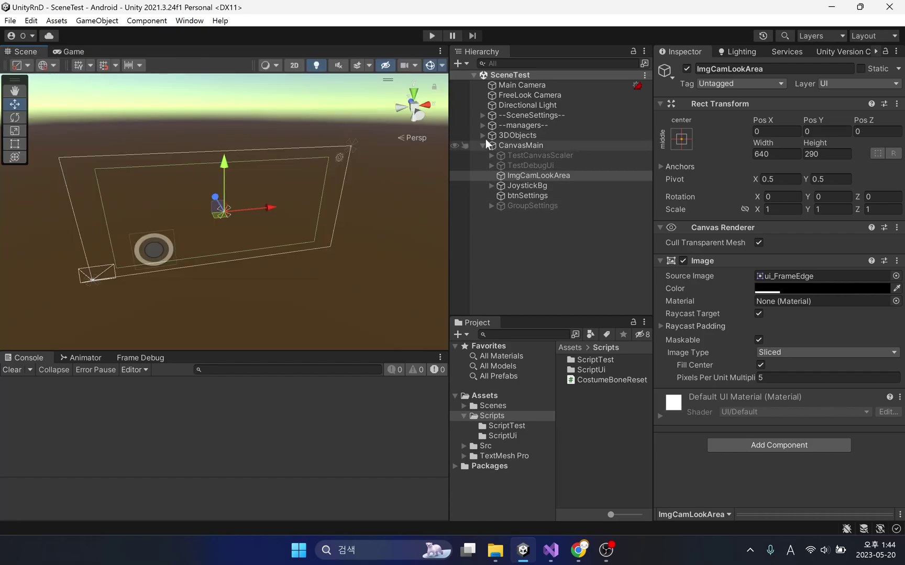
# - Inspect 3DObjects and Char_YuiVer3, then reselect ImgCamLookArea from the character's front view
pyautogui.click(501, 135)
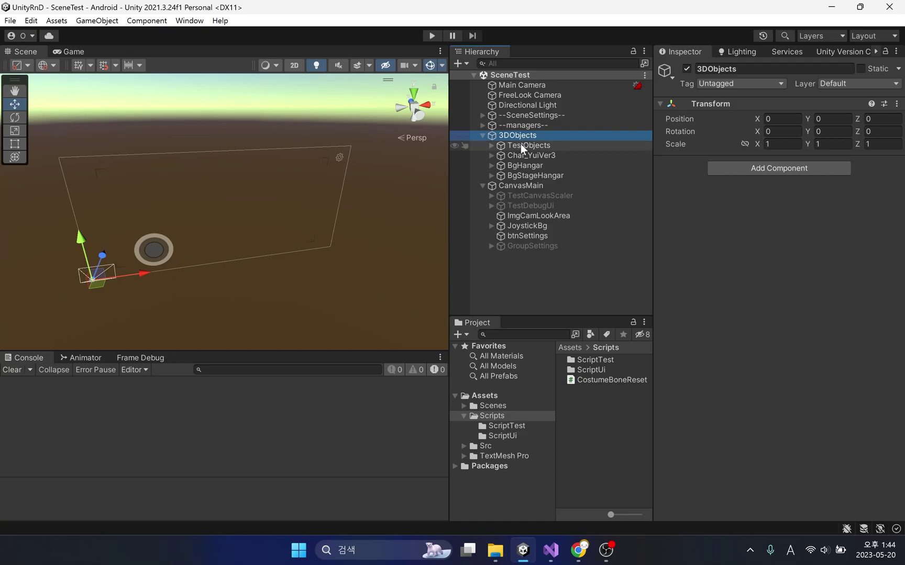
pyautogui.click(528, 157)
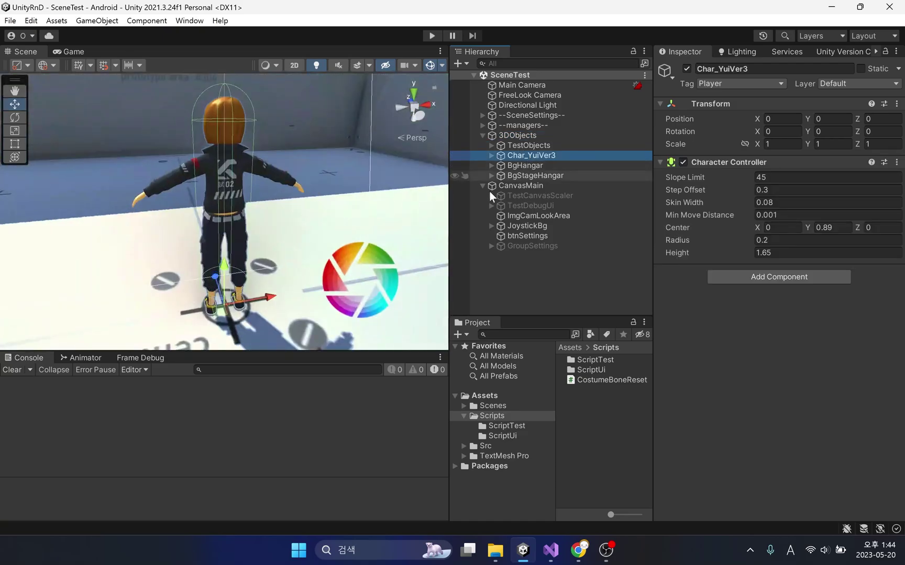
pyautogui.scroll(-3, 257, 212)
pyautogui.keyDown('alt'); pyautogui.moveTo(258, 213); pyautogui.dragTo(743, 262); pyautogui.keyUp('alt')
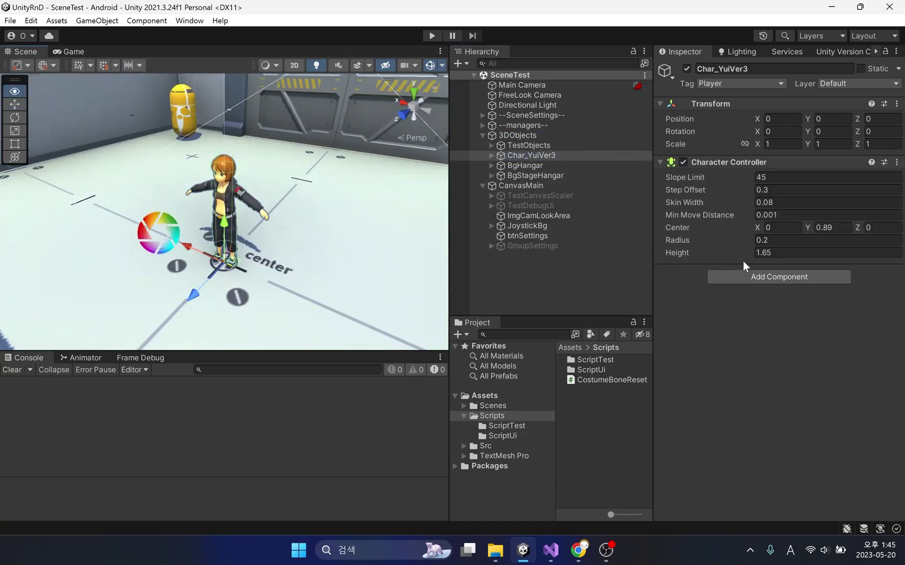
pyautogui.click(283, 241)
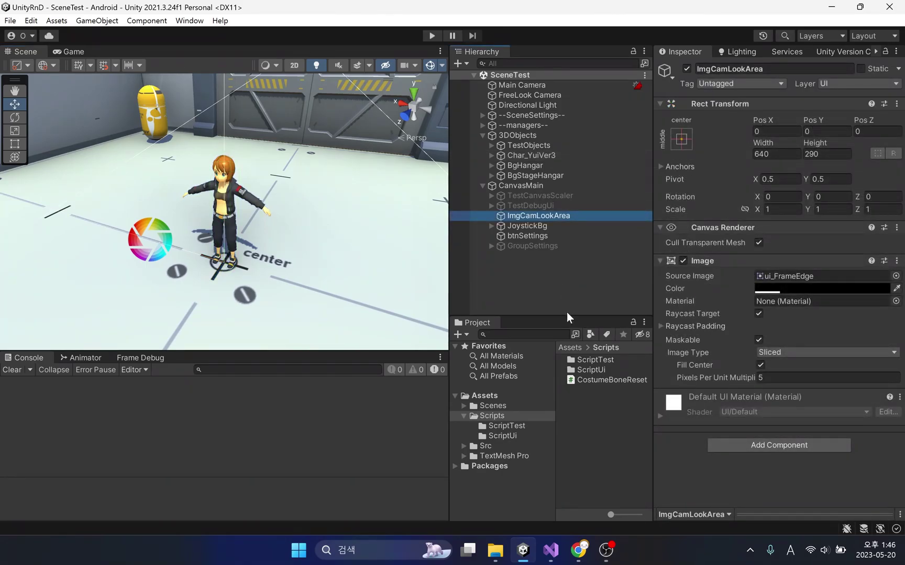
# - Create a FreelookCamControl C# script in Scripts and drag it onto ImgCamLookArea's Inspector
pyautogui.rightClick(582, 402)
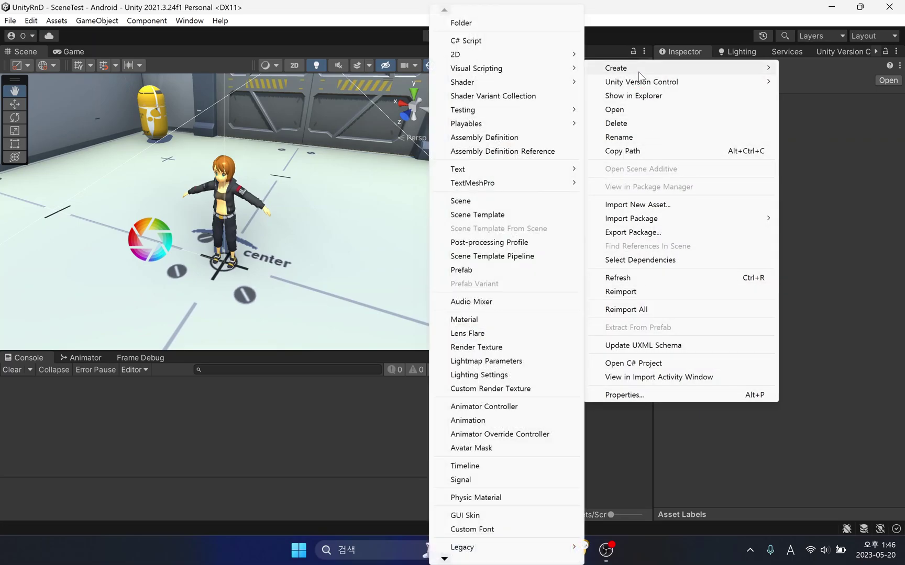
pyautogui.click(535, 42)
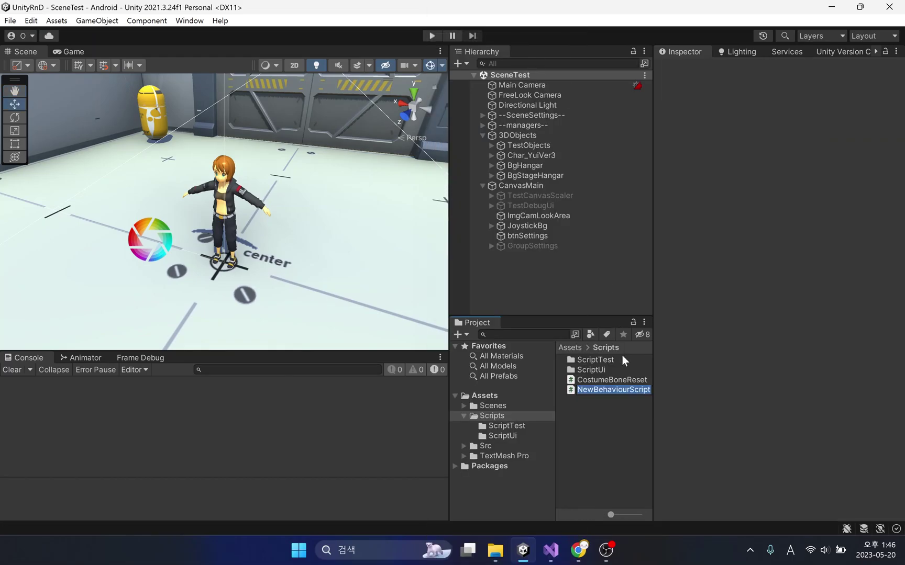
pyautogui.write('FreelookCamControl')
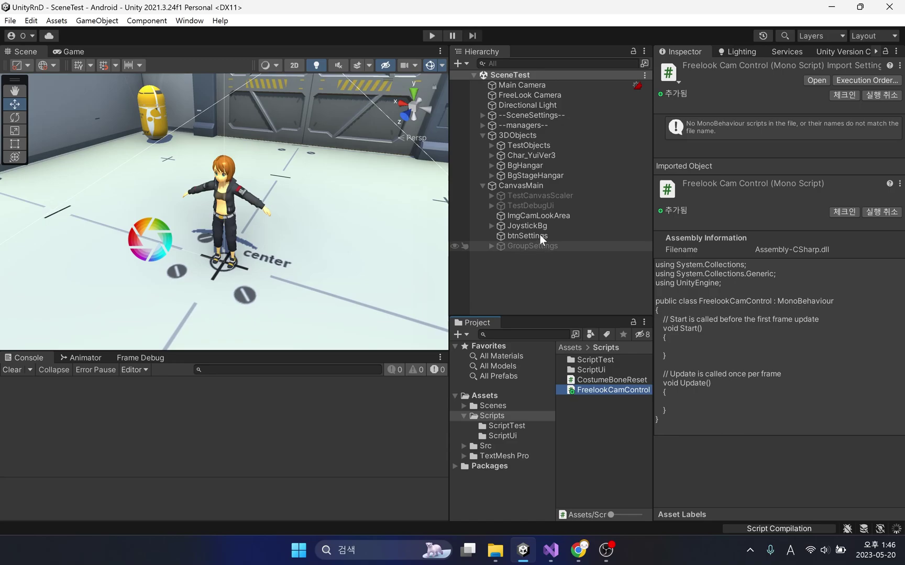
pyautogui.click(537, 217)
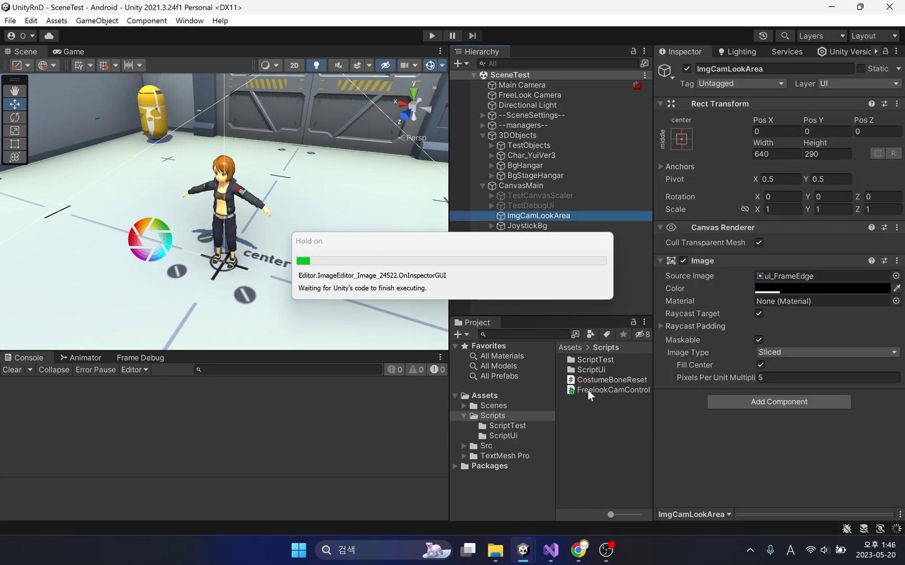
pyautogui.click(550, 216)
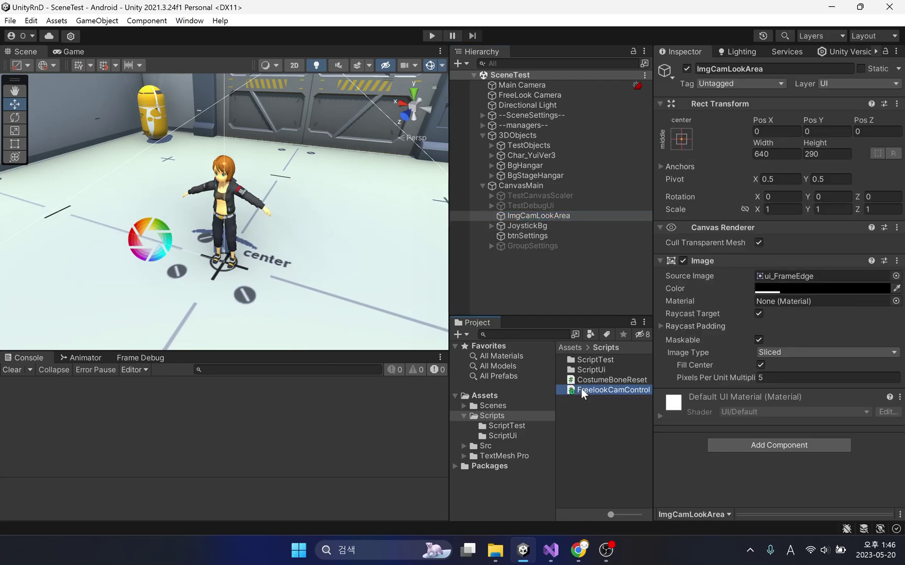
pyautogui.moveTo(581, 390); pyautogui.dragTo(678, 481)
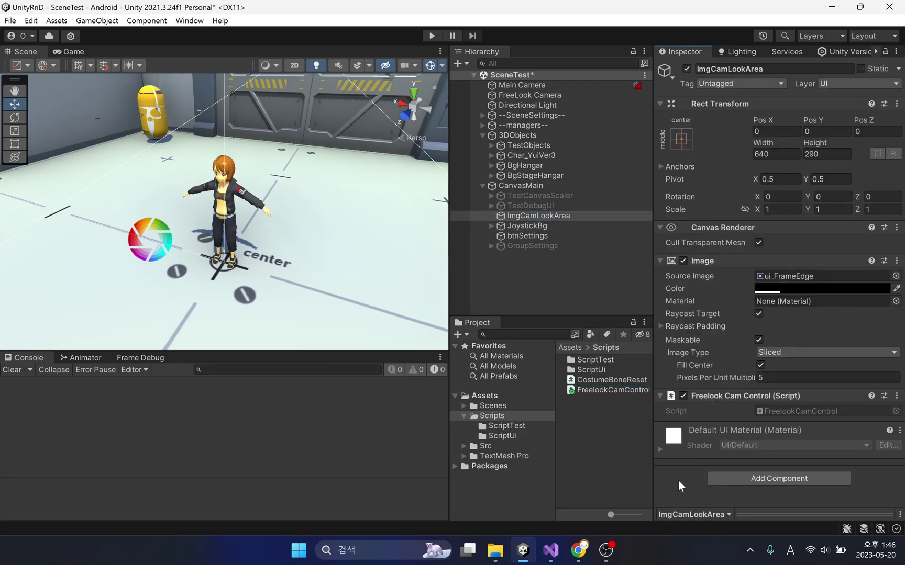
# - Open FreelookCamControl in Visual Studio and delete the Update method with its comment
pyautogui.doubleClick(782, 411)
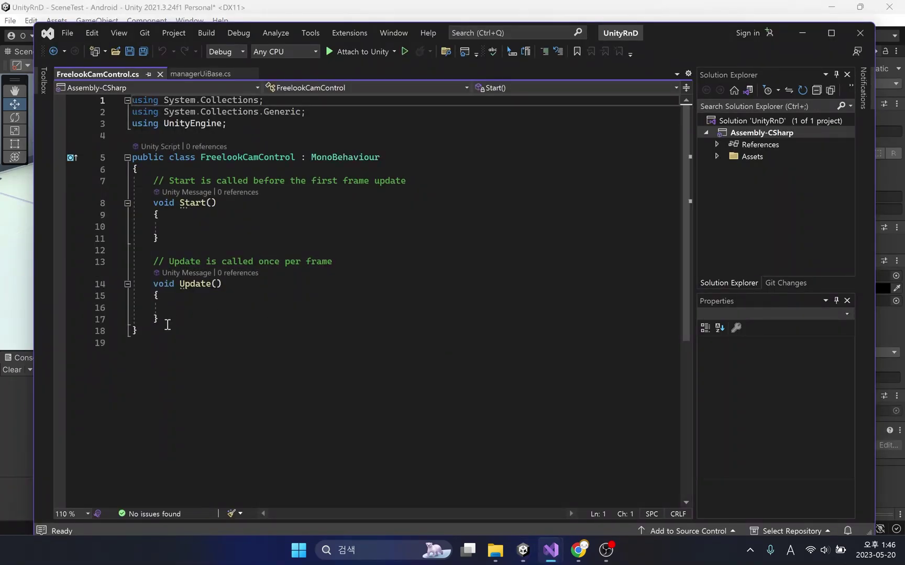
pyautogui.moveTo(173, 321); pyautogui.dragTo(132, 251)
pyautogui.press('Delete')
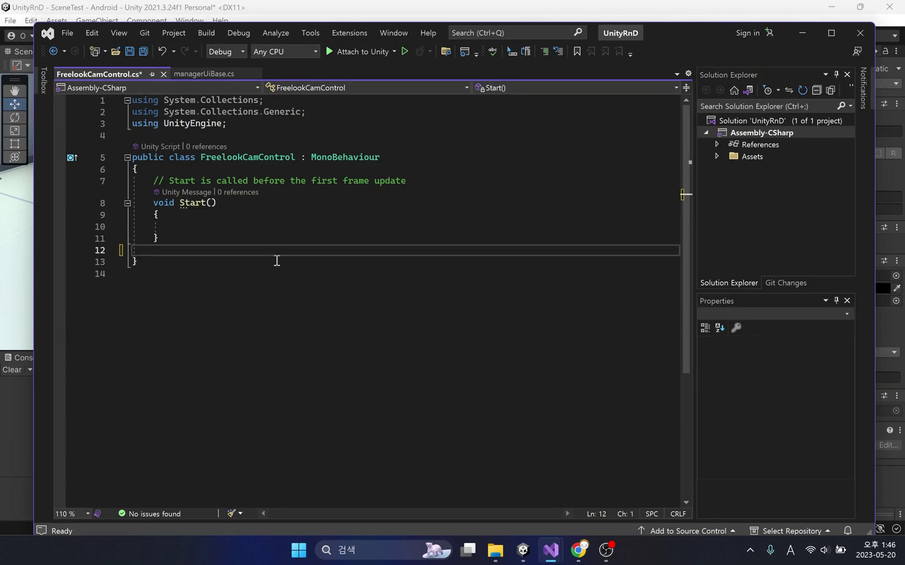
# - Add using lines for UnityEngine.UI, UnityEngine.EventSystems and Cinemachine, fixing the spelling, and save
pyautogui.click(275, 124)
pyautogui.press('Return')
pyautogui.write('usi')
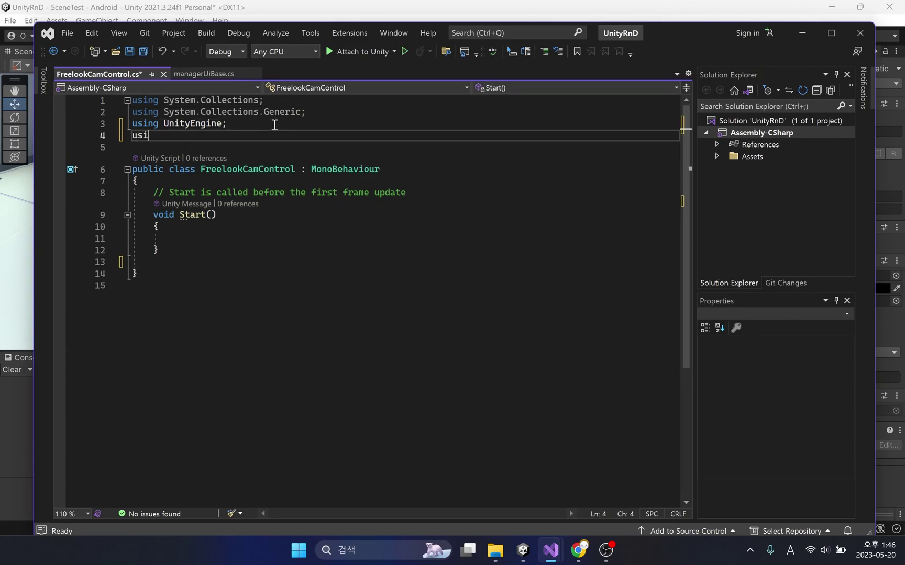
pyautogui.write('ng Unity')
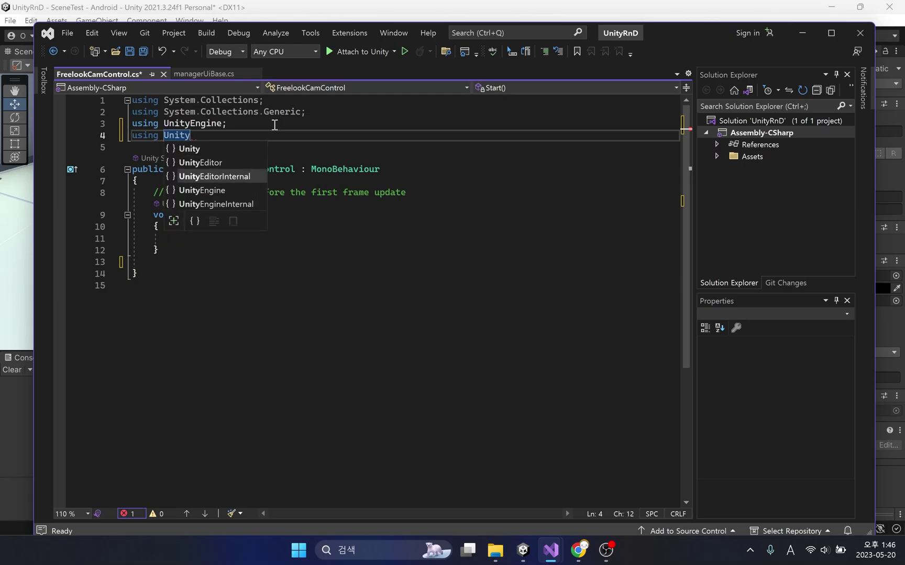
pyautogui.write('Engine.UI;')
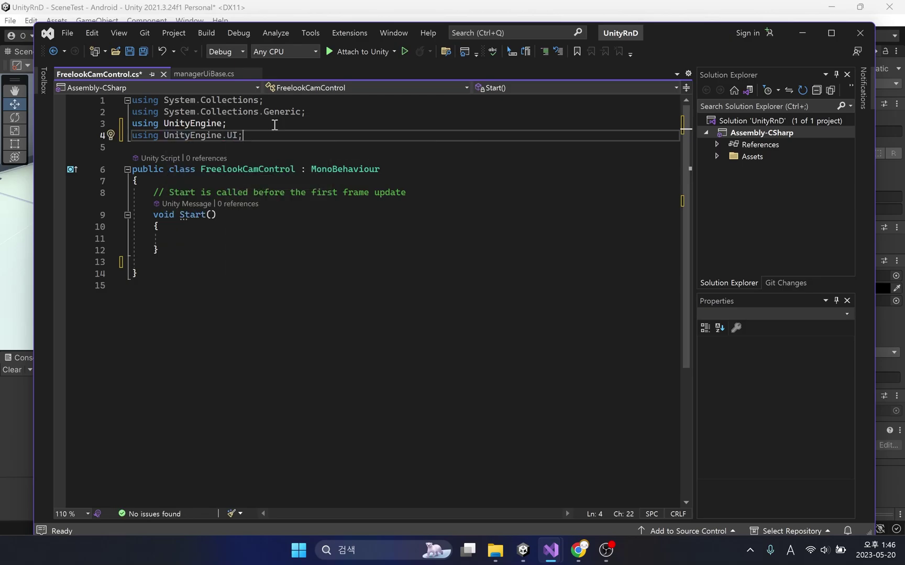
pyautogui.press('Return')
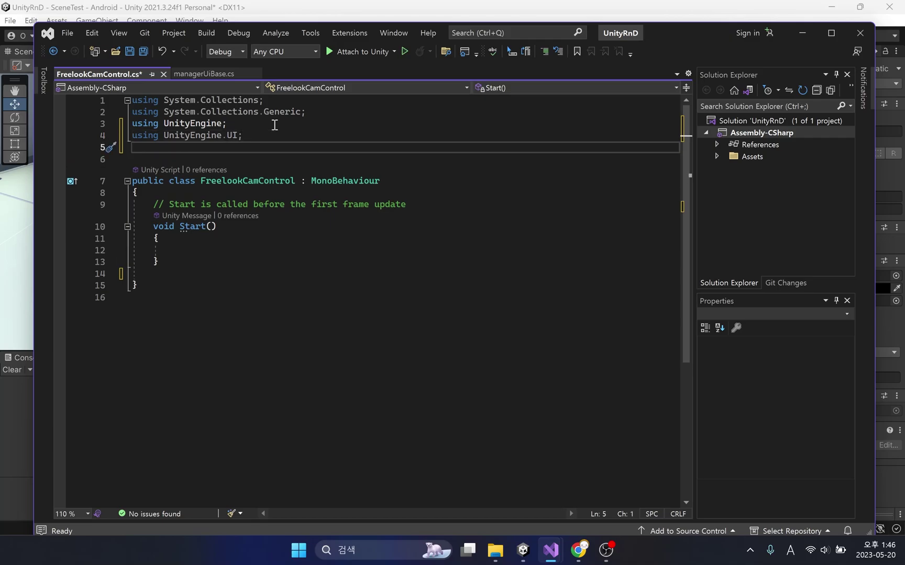
pyautogui.write('using UnityEngine.EventSystems;')
pyautogui.press('Return')
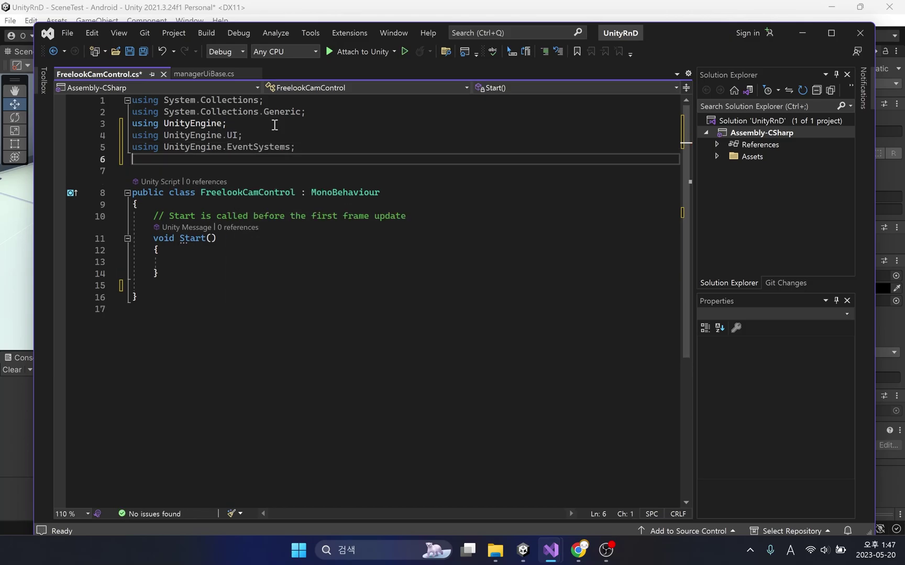
pyautogui.write('u')
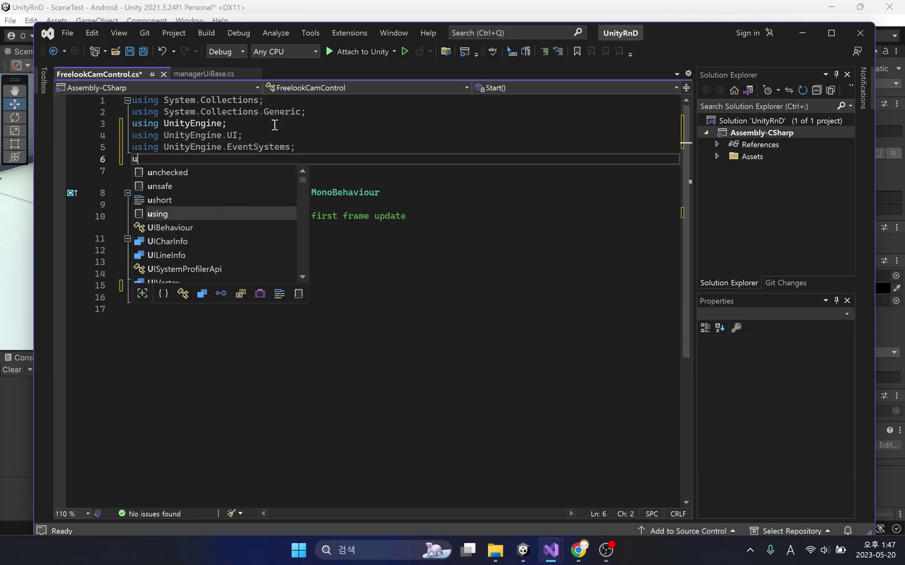
pyautogui.write('sing Cina')
pyautogui.press('Return')
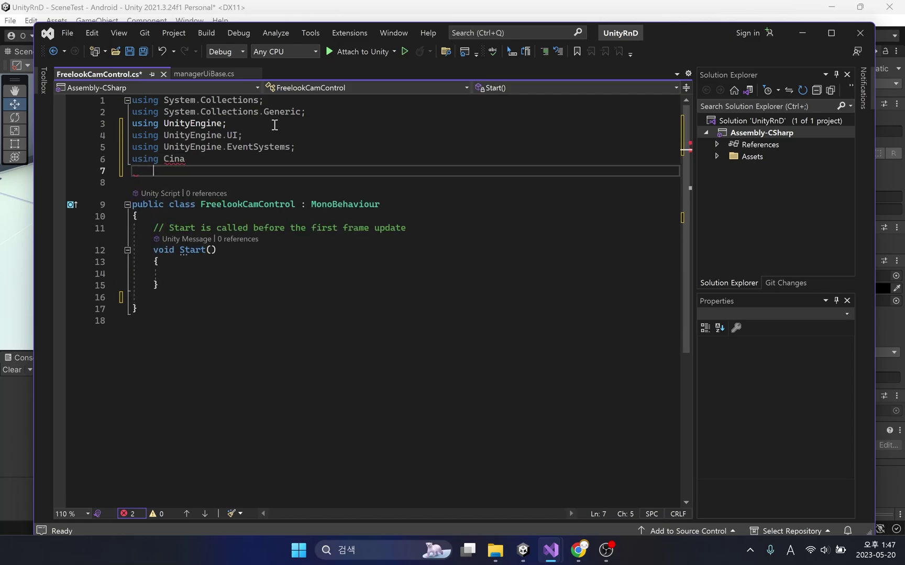
pyautogui.press('BackSpace')
pyautogui.write('chine;')
pyautogui.hotkey('shift', 'Left')
pyautogui.hotkey('shift', 'Left')
pyautogui.hotkey('shift', 'Left')
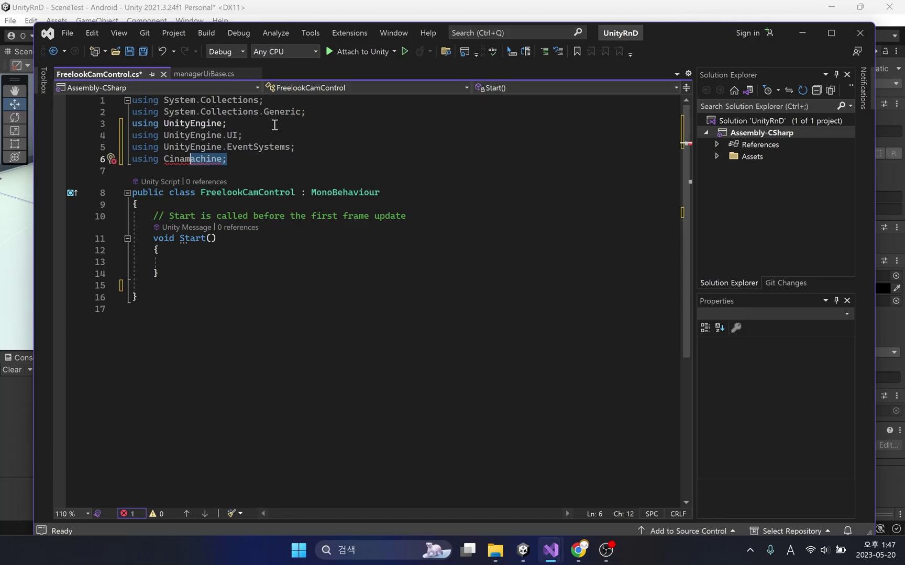
pyautogui.hotkey('shift', 'Left')
pyautogui.hotkey('shift', 'Left')
pyautogui.hotkey('shift', 'Left')
pyautogui.write('C;')
pyautogui.hotkey('ctrl', 's')
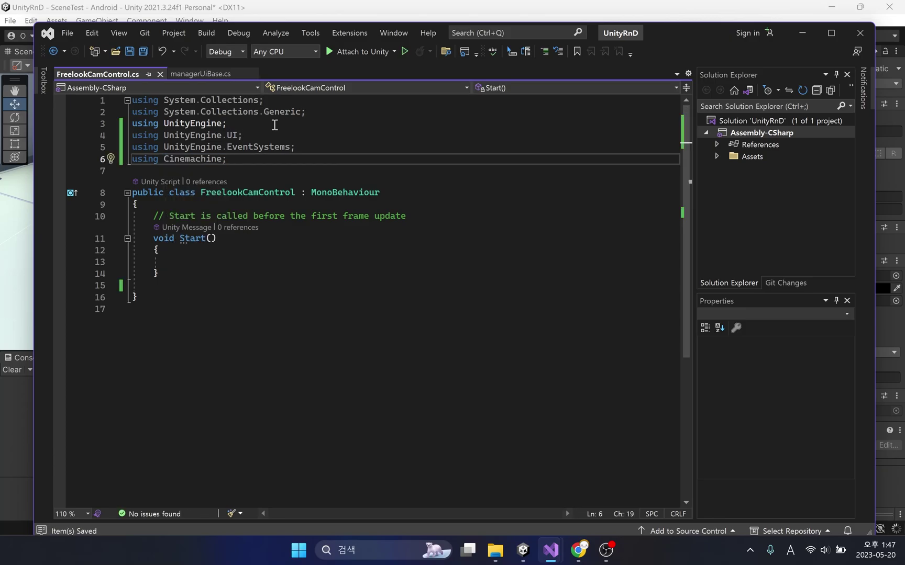
# - Declare an Image field named imgCamControlArea at the top of the class
pyautogui.click(245, 204)
pyautogui.press('Return')
pyautogui.press('Return')
pyautogui.scroll(-2, 409, 281)
pyautogui.press('Up')
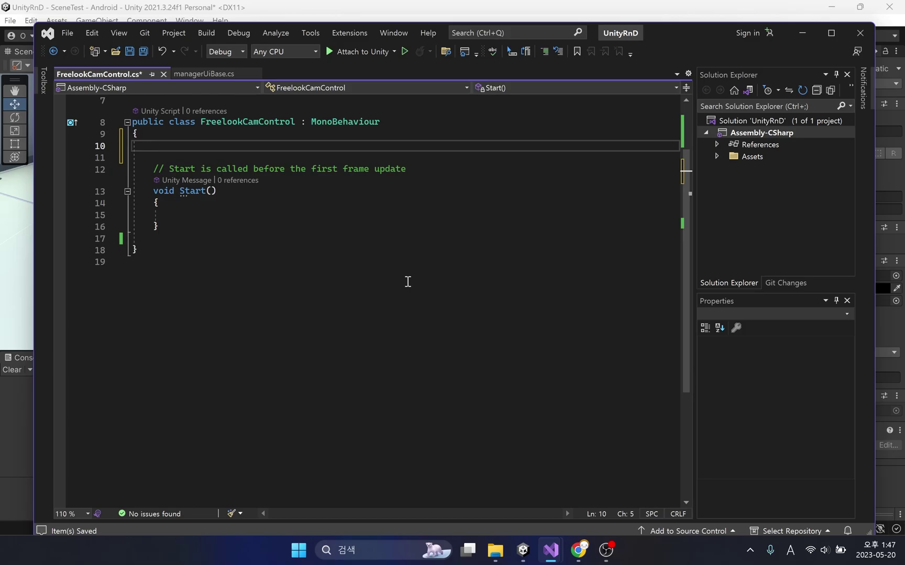
pyautogui.write('Image')
pyautogui.press('Escape')
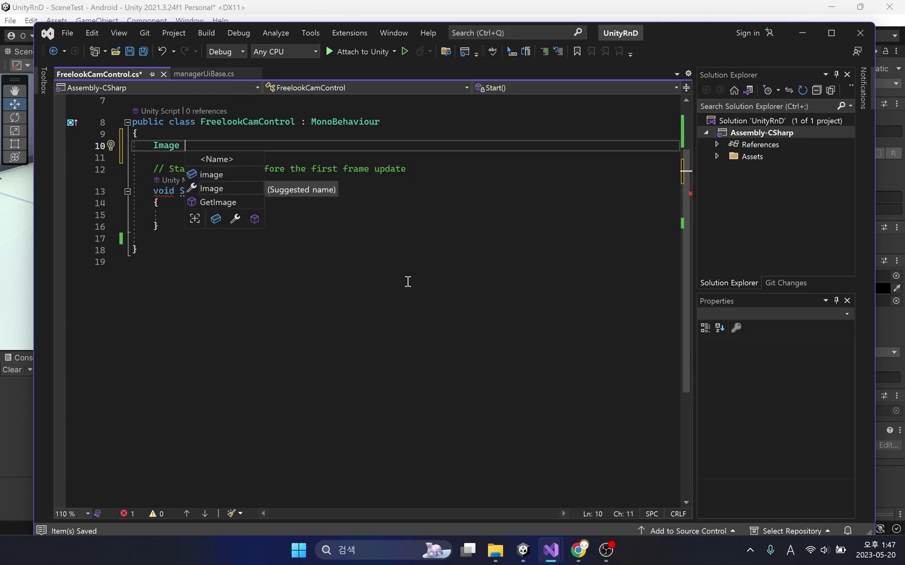
pyautogui.write('img')
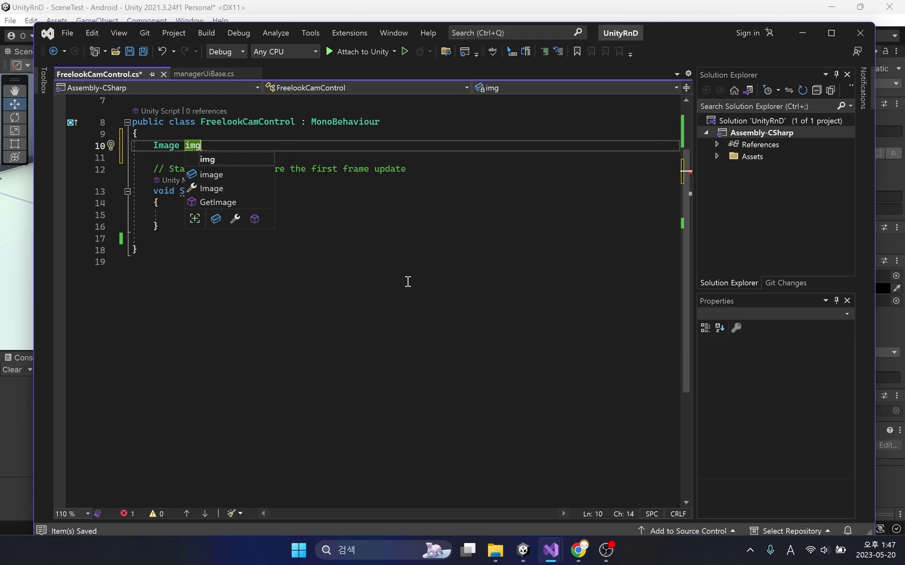
pyautogui.write('Cam')
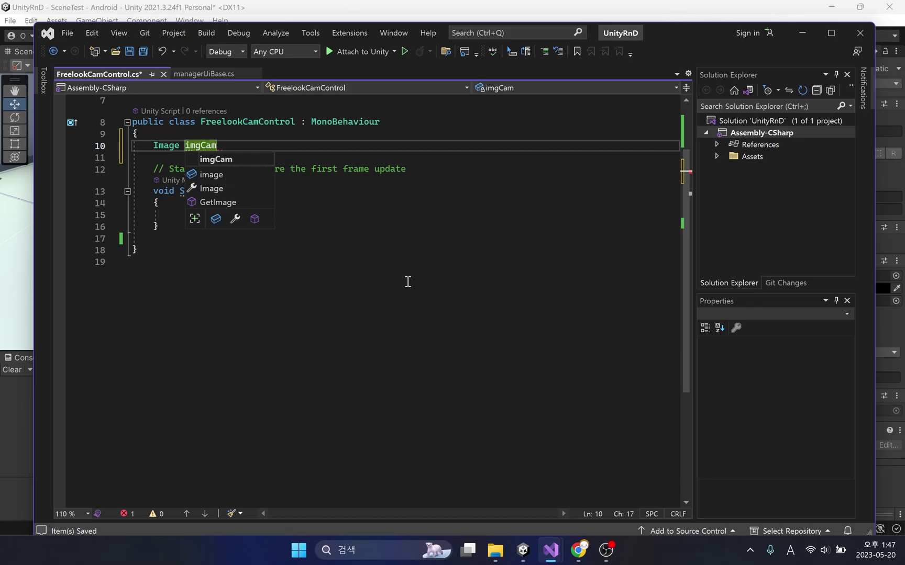
pyautogui.write('ControlArea;')
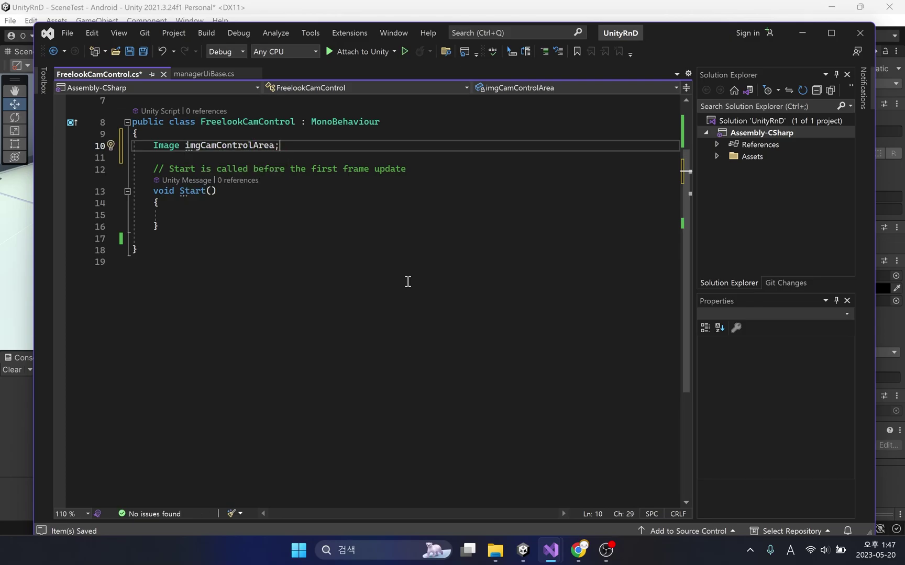
pyautogui.press('Down')
pyautogui.press('Down')
pyautogui.press('Down')
pyautogui.press('Down')
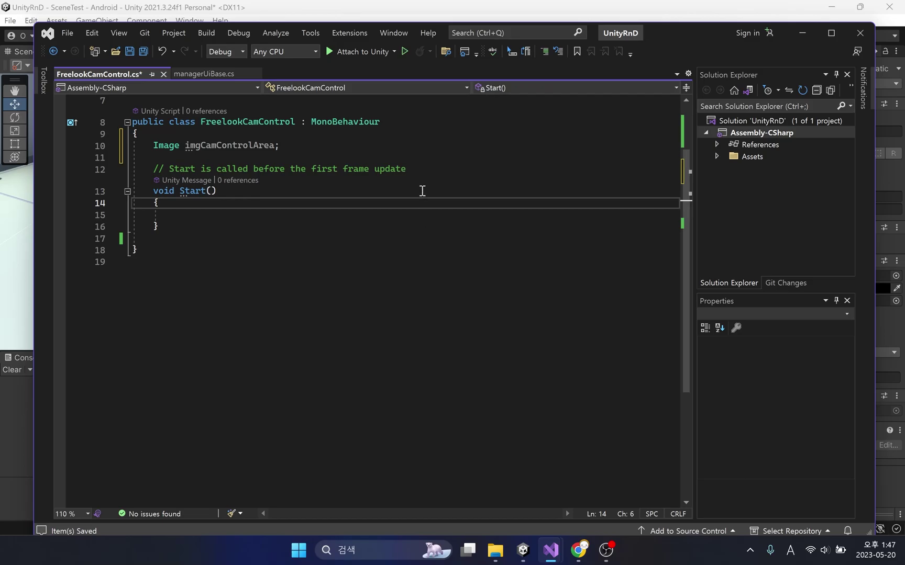
# - Add IDragHandler after MonoBehaviour on the class declaration line
pyautogui.click(401, 188)
pyautogui.click(402, 128)
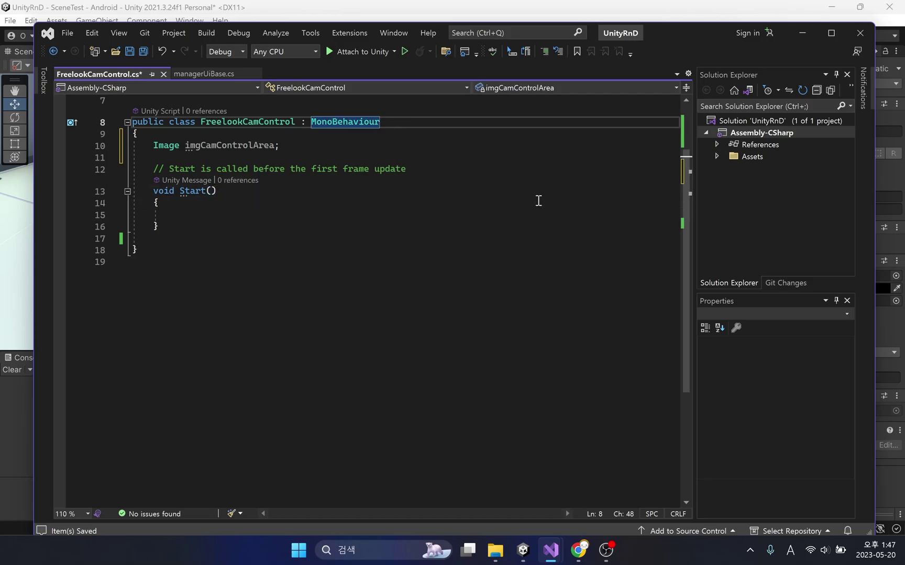
pyautogui.write(', I')
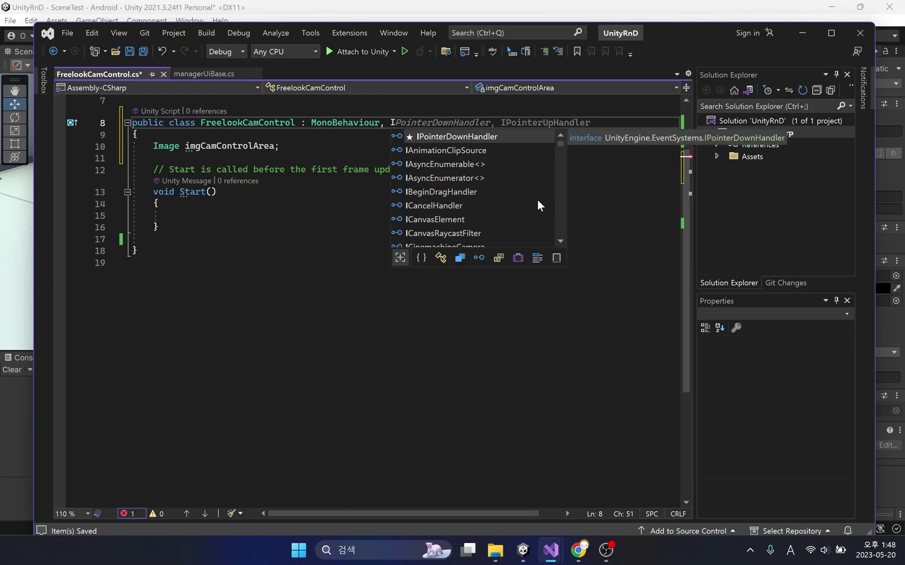
pyautogui.write('Dra')
pyautogui.press('Tab')
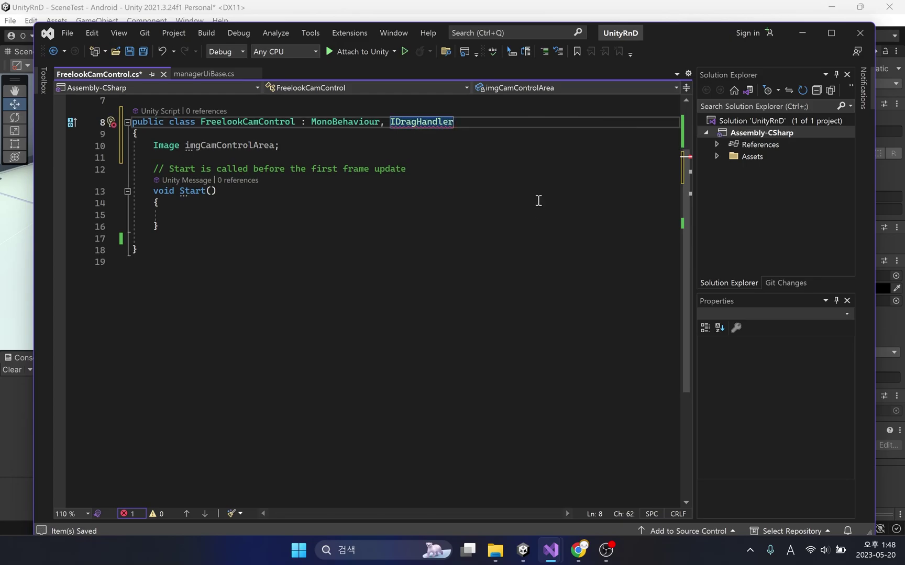
# - Insert a drag method stub below Start, renamed to OnDrag(PointerEventData eventData)
pyautogui.click(202, 240)
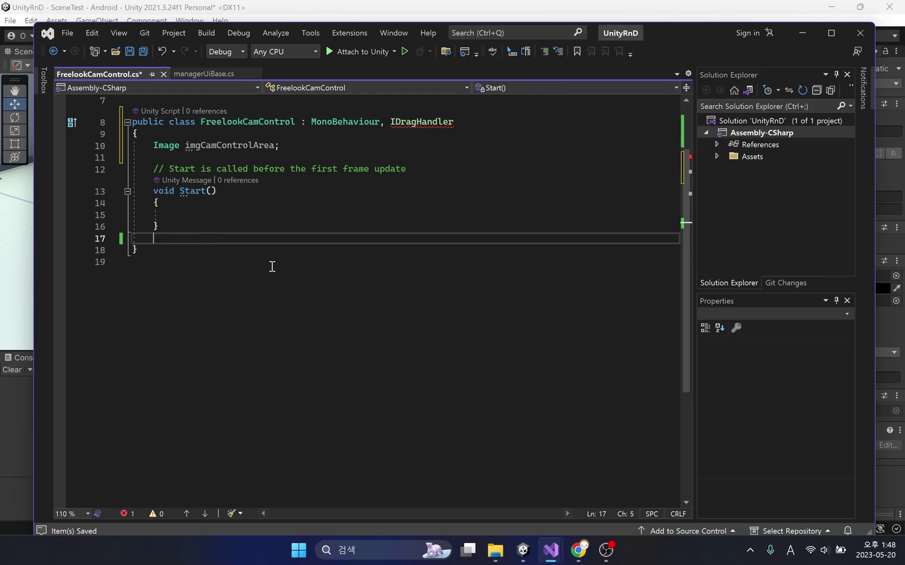
pyautogui.press('Return')
pyautogui.write('public void On')
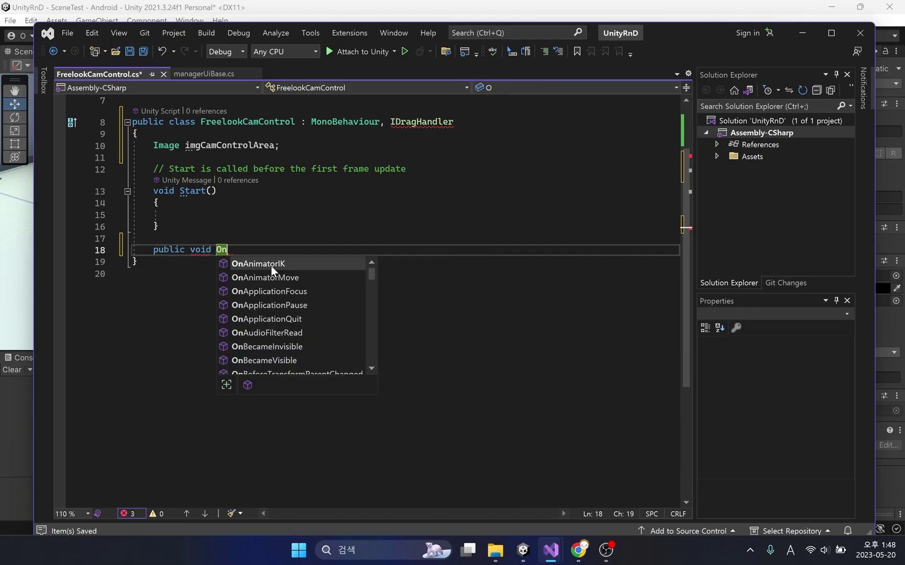
pyautogui.write('Drag')
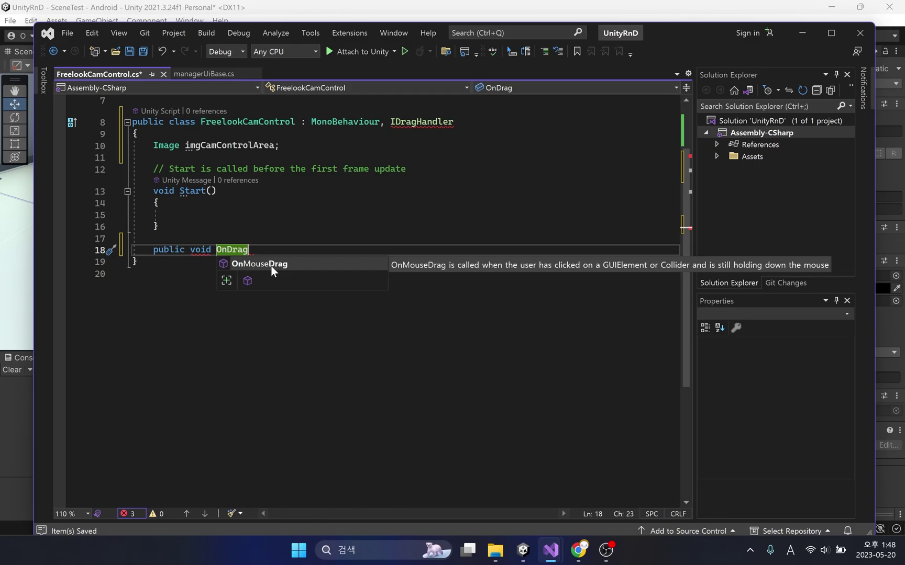
pyautogui.press('Return')
pyautogui.click(271, 264)
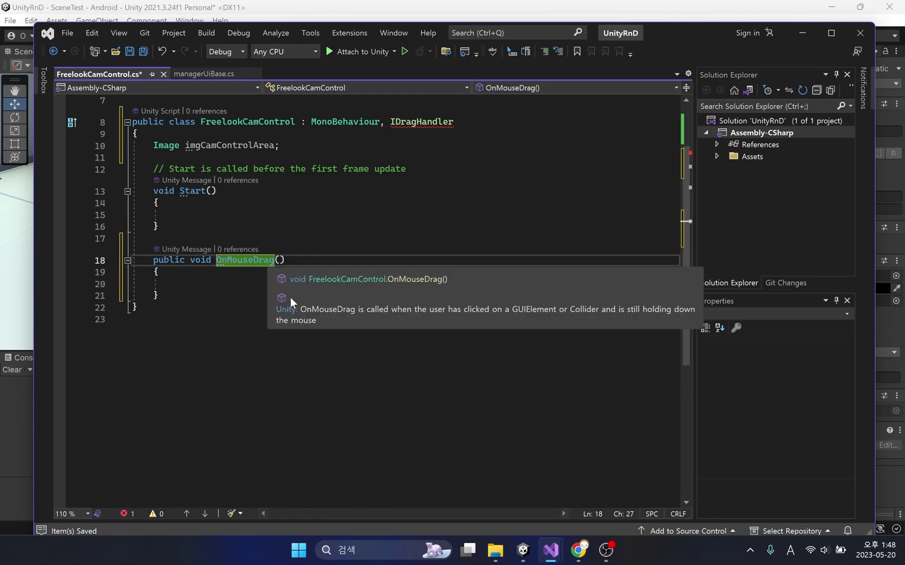
pyautogui.press('BackSpace')
pyautogui.press('BackSpace')
pyautogui.press('BackSpace')
pyautogui.write('D')
pyautogui.press('Right')
pyautogui.press('Right')
pyautogui.press('Right')
pyautogui.press('Right')
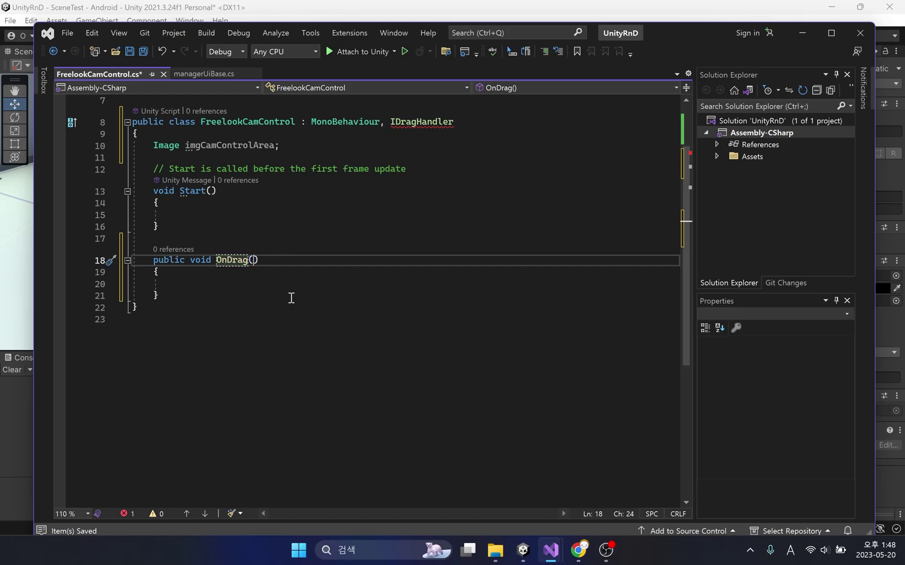
pyautogui.write('PointerEventData ev')
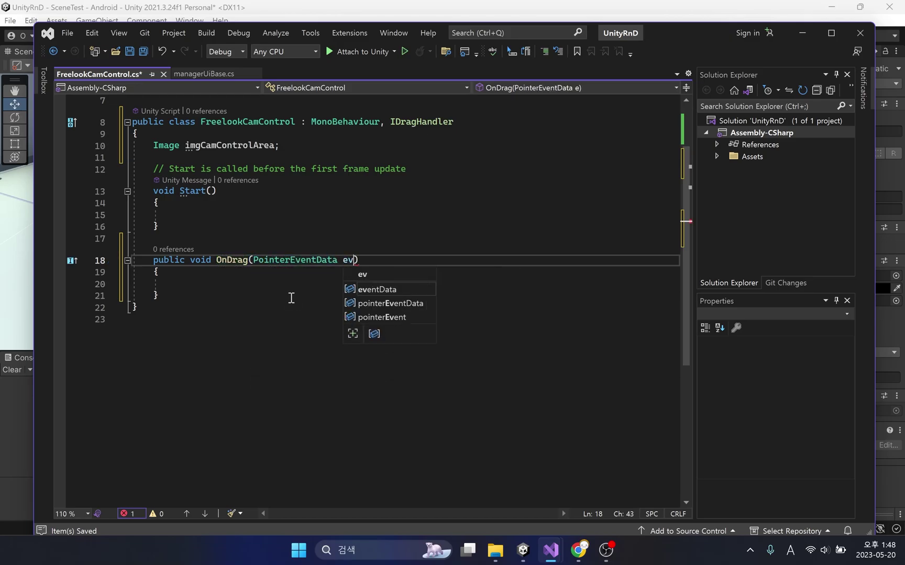
pyautogui.write('entData')
pyautogui.press('Down')
pyautogui.press('Return')
pyautogui.click(243, 214)
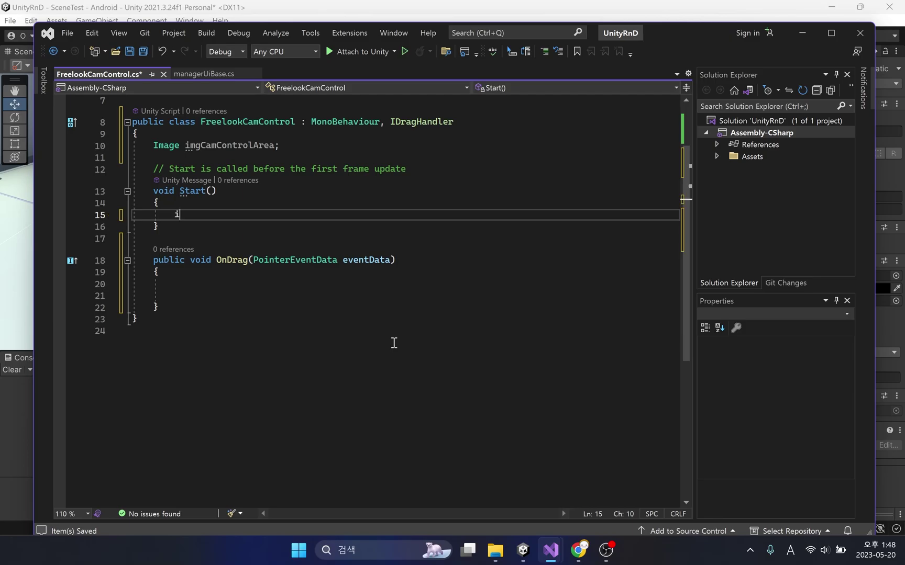
pyautogui.write('img')
# - Assign imgCamControlArea = GetComponent<Image>() in Start and save
pyautogui.press('Tab')
pyautogui.press('Tab')
pyautogui.hotkey('ctrl', 's')
# - Begin an if in OnDrag calling RectTransformUtility.ScreenPointToLocalPointInRectangle with imgCamControlArea.rectTransform
pyautogui.click(315, 297)
pyautogui.press('Up')
pyautogui.write('if (RectTr')
pyautogui.press('Down')
pyautogui.press('Tab')
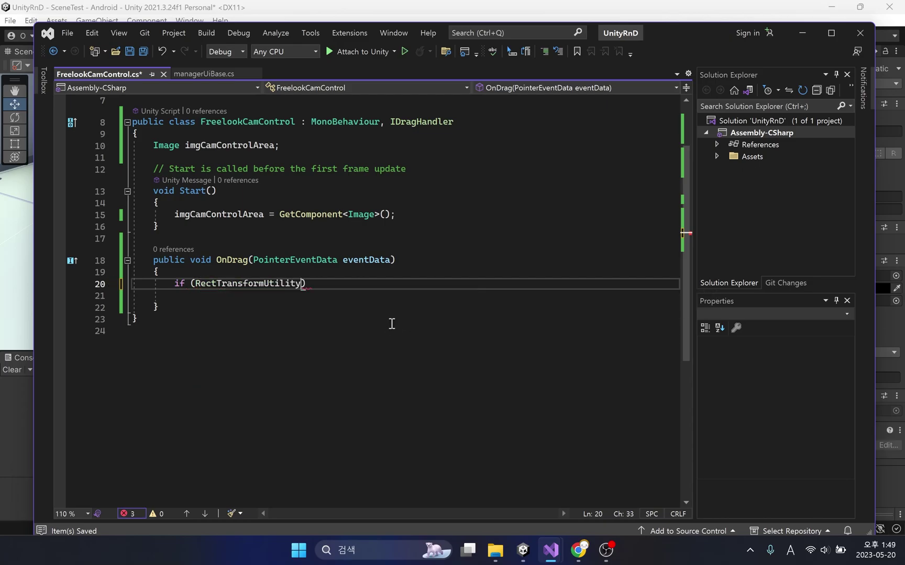
pyautogui.write('.ScreenPo')
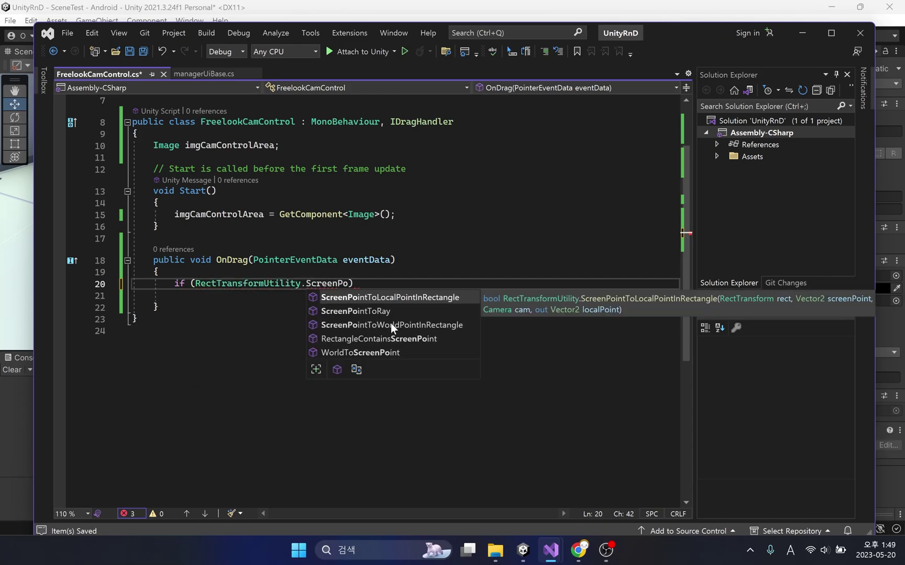
pyautogui.press('Tab')
pyautogui.write(')')
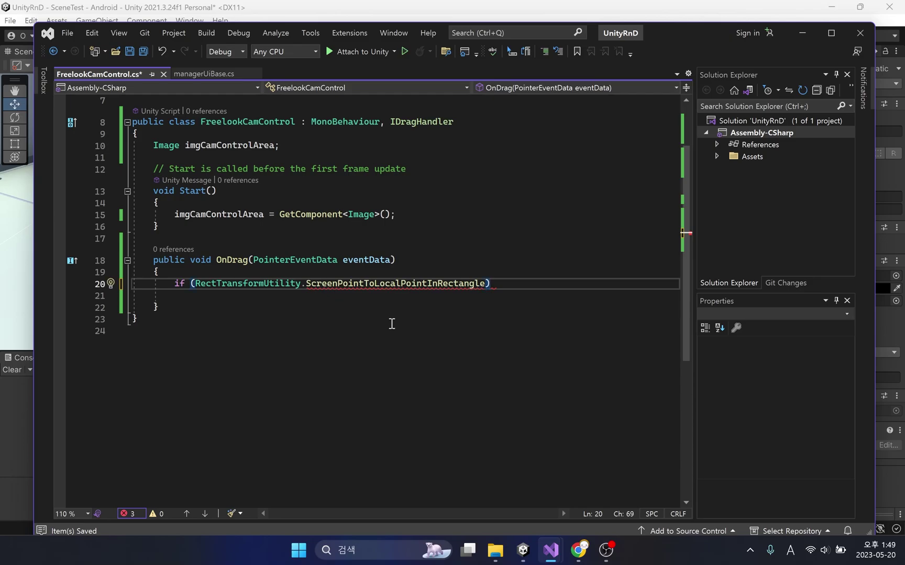
pyautogui.write('(')
pyautogui.press('Return')
pyautogui.write('img')
pyautogui.press('Tab')
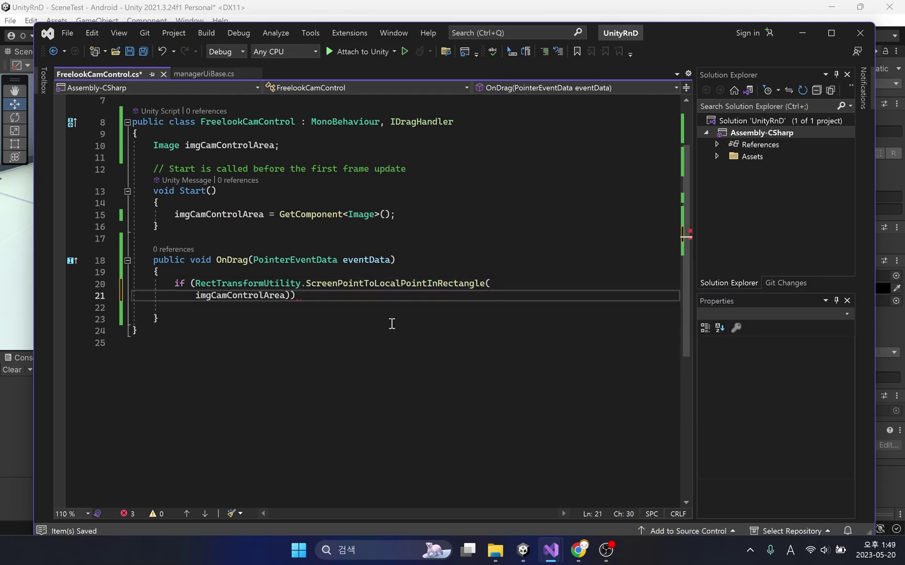
pyautogui.write('.rect')
pyautogui.press('Tab')
pyautogui.write(',')
# - Add eventData.position, eventData.enterEventCamera and an out Vector2 as the remaining arguments
pyautogui.press('Return')
pyautogui.write('e))')
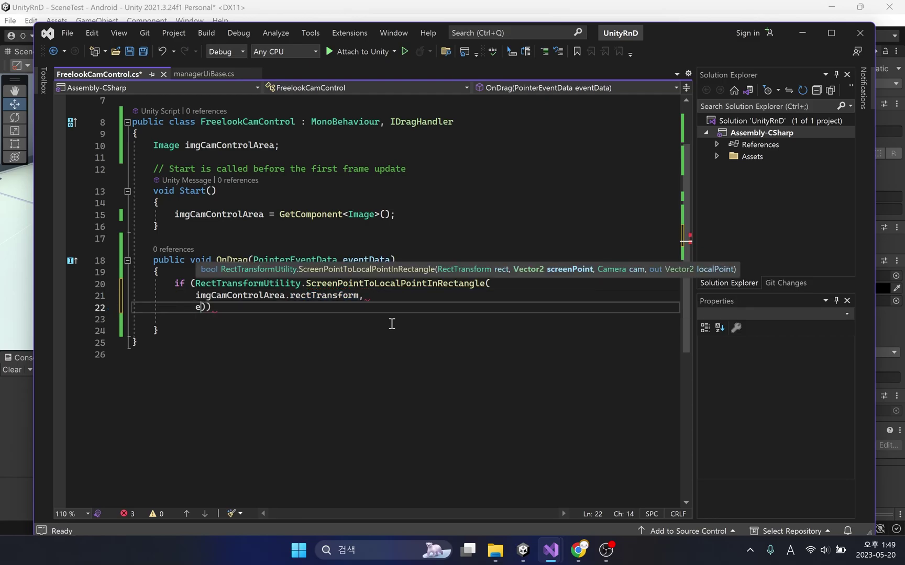
pyautogui.write('v')
pyautogui.press('Tab')
pyautogui.write('.po')
pyautogui.press('Tab')
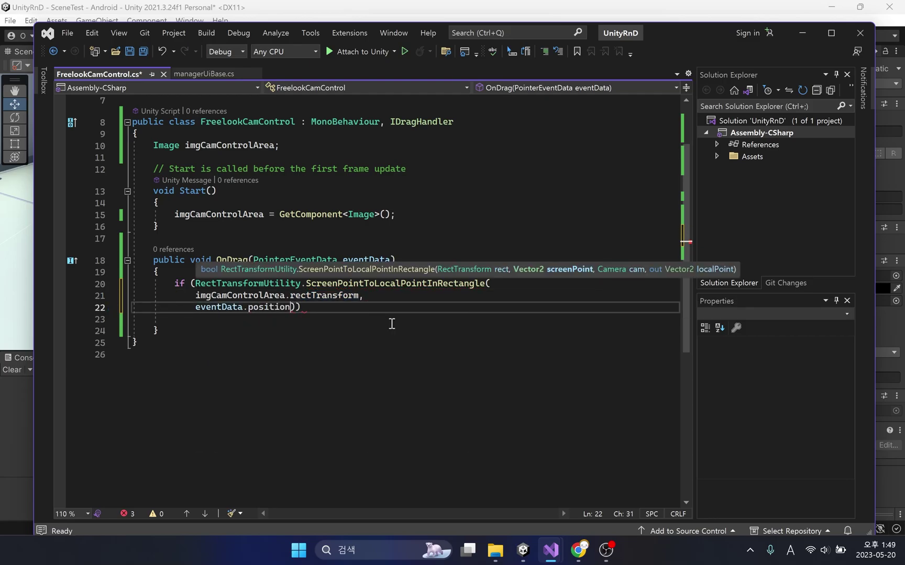
pyautogui.write(',')
pyautogui.press('Return')
pyautogui.write('even))')
pyautogui.press('Tab')
pyautogui.write('.ev')
pyautogui.press('Tab')
pyautogui.write(',')
pyautogui.press('Return')
pyautogui.write('out Vect))')
pyautogui.press('Tab')
pyautogui.write('posOut')
# - Add Debug.Log(posOut) inside the if block and save the script
pyautogui.press('End')
pyautogui.press('Return')
pyautogui.write('{')
pyautogui.press('Return')
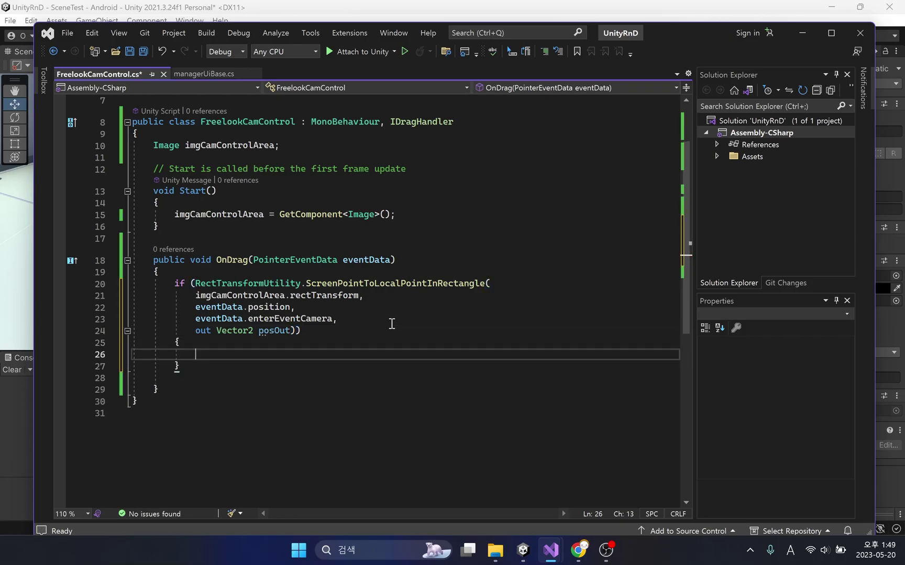
pyautogui.write('De')
pyautogui.press('Tab')
pyautogui.write('.L')
pyautogui.press('Tab')
pyautogui.write('(')
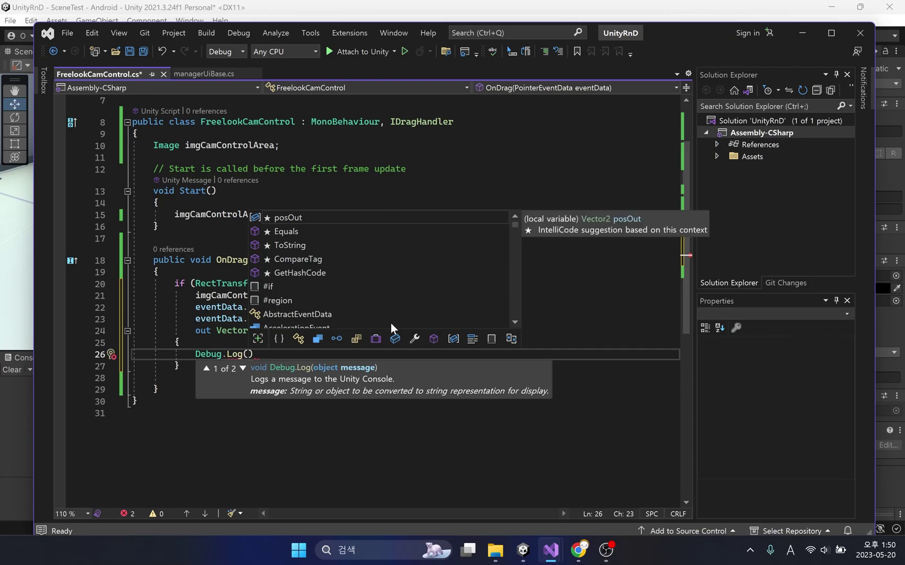
pyautogui.write('pos')
pyautogui.press('Tab')
pyautogui.write(';')
pyautogui.hotkey('ctrl', 's')
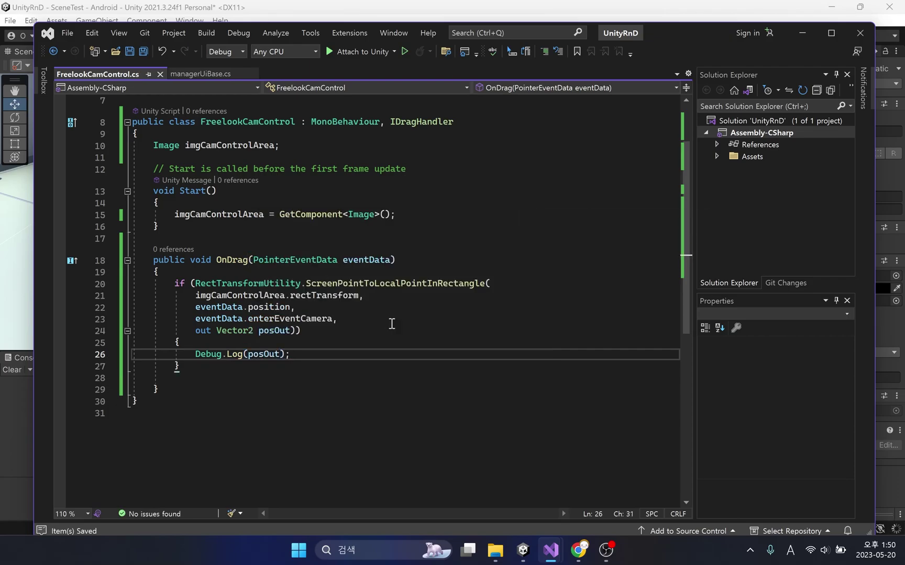
# - In Play mode, drag twice across the look area to log positions, then stop and reopen FreelookCamControl
pyautogui.hotkey('alt', 'Tab')
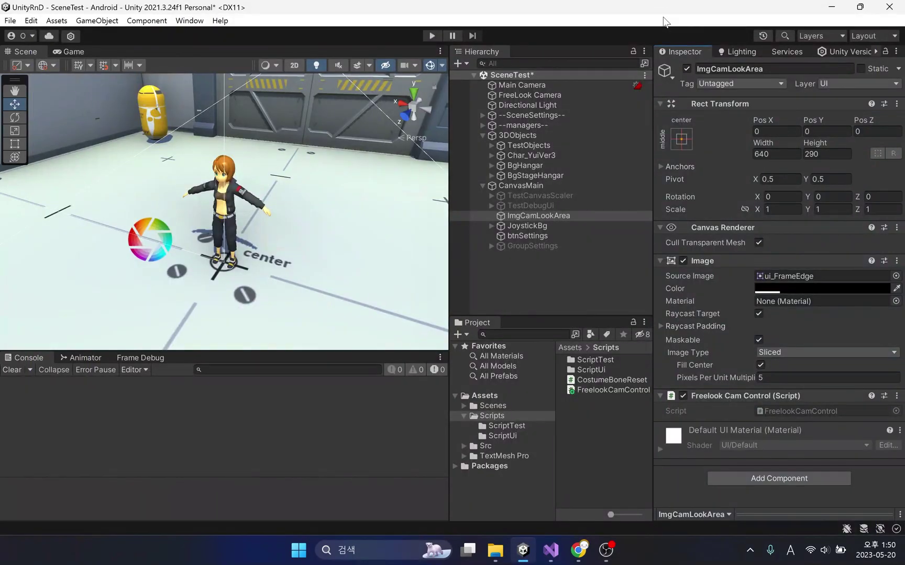
pyautogui.click(433, 35)
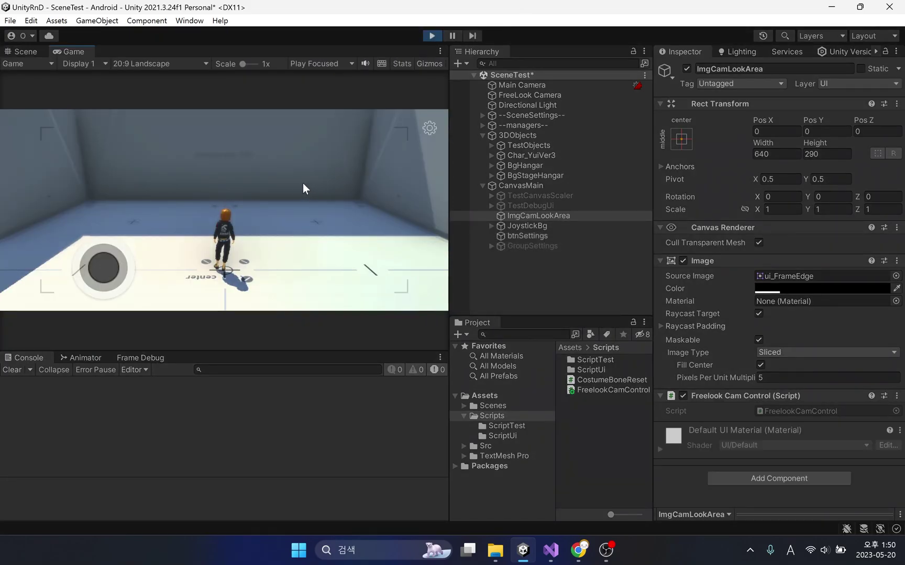
pyautogui.moveTo(300, 190); pyautogui.dragTo(47, 270)
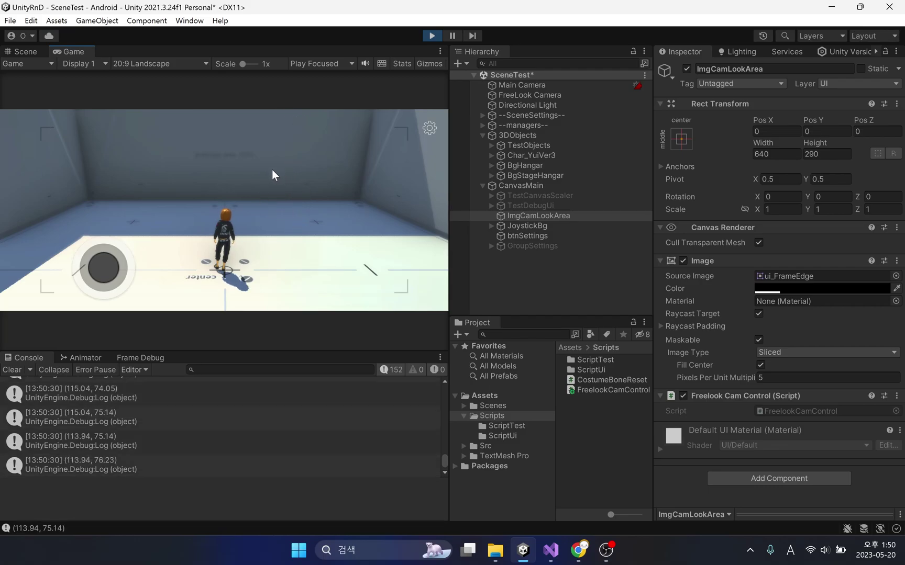
pyautogui.moveTo(272, 191)
pyautogui.mouseDown()
pyautogui.moveTo(285, 177)
pyautogui.moveTo(295, 195)
pyautogui.mouseUp()
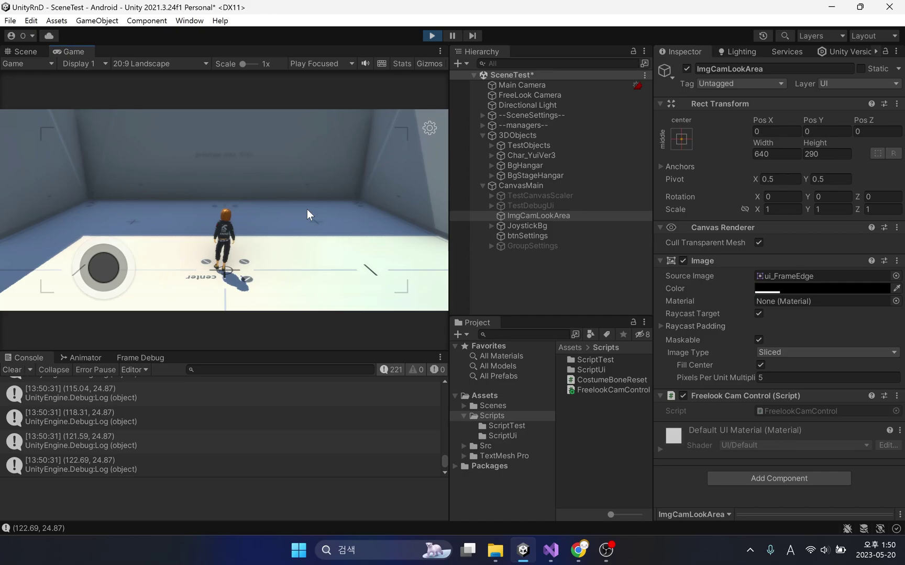
pyautogui.click(431, 36)
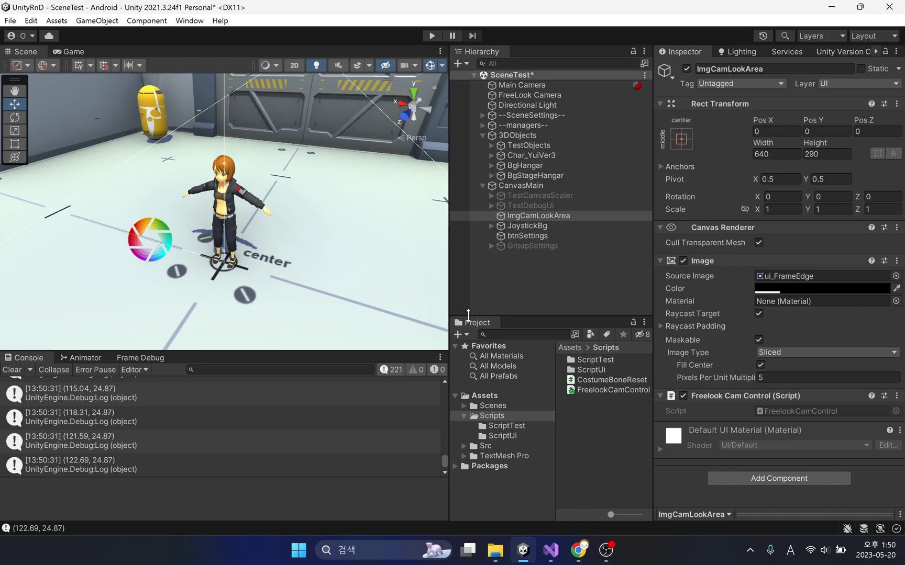
pyautogui.doubleClick(805, 411)
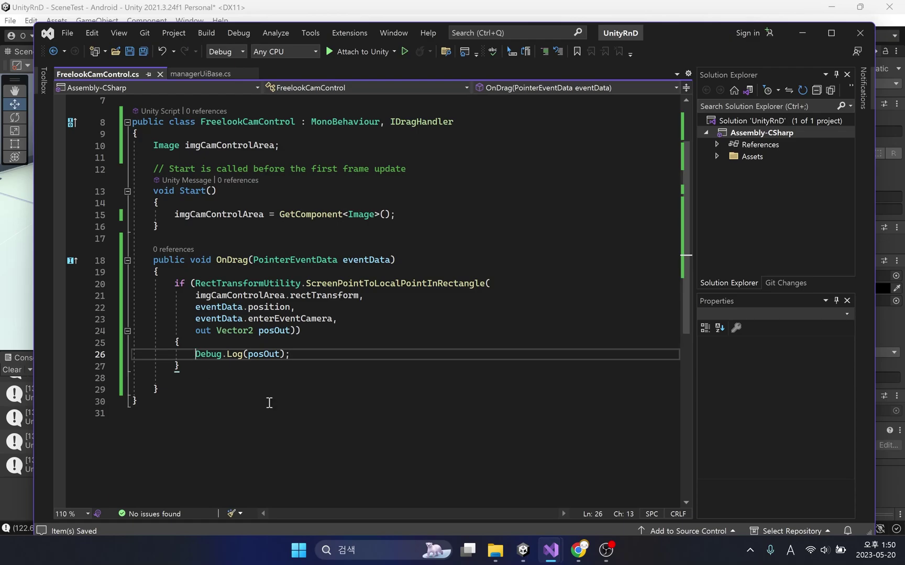
# - Declare [SerializeField] CinemachineFreeLook camFreeLook below the image field and save the script
pyautogui.press('Home')
pyautogui.write('//')
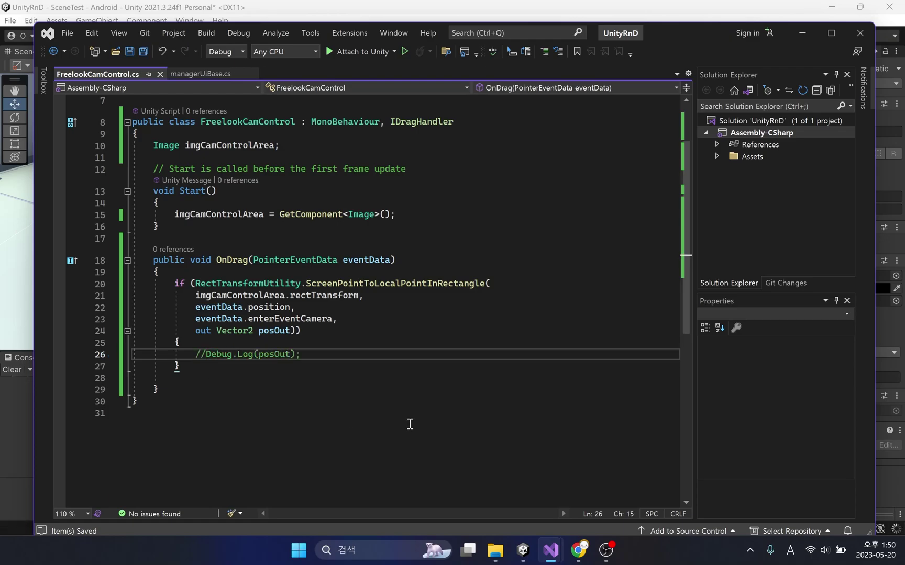
pyautogui.scroll(2, 409, 424)
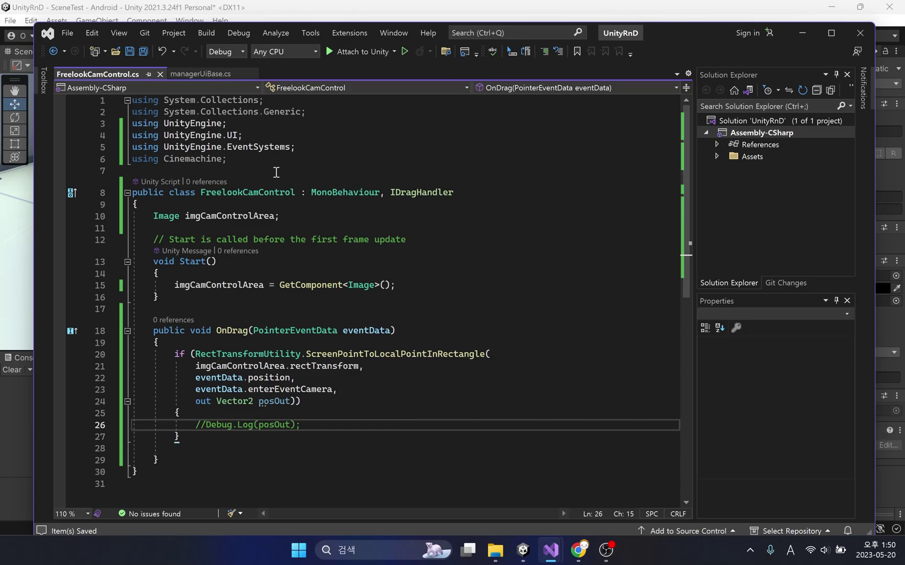
pyautogui.click(307, 212)
pyautogui.press('Return')
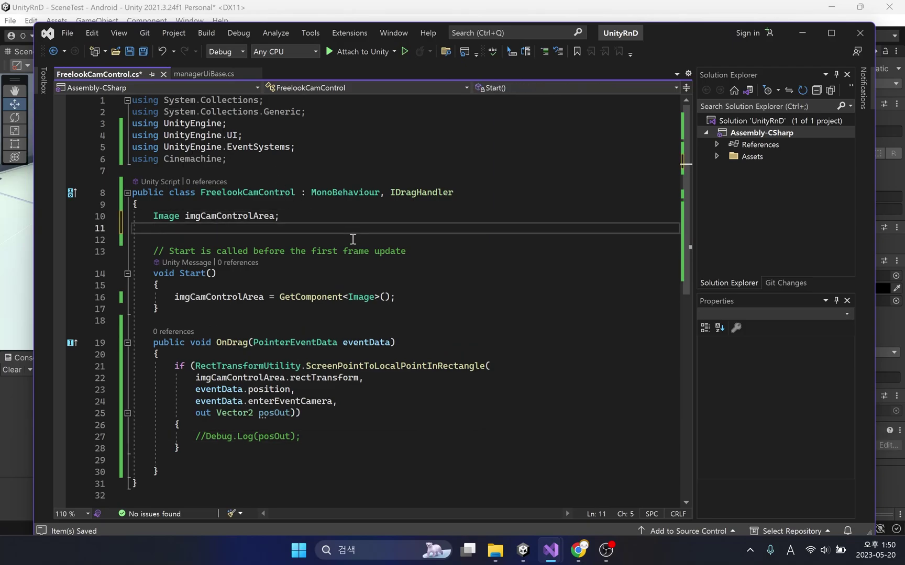
pyautogui.write('[Se')
pyautogui.press('Tab')
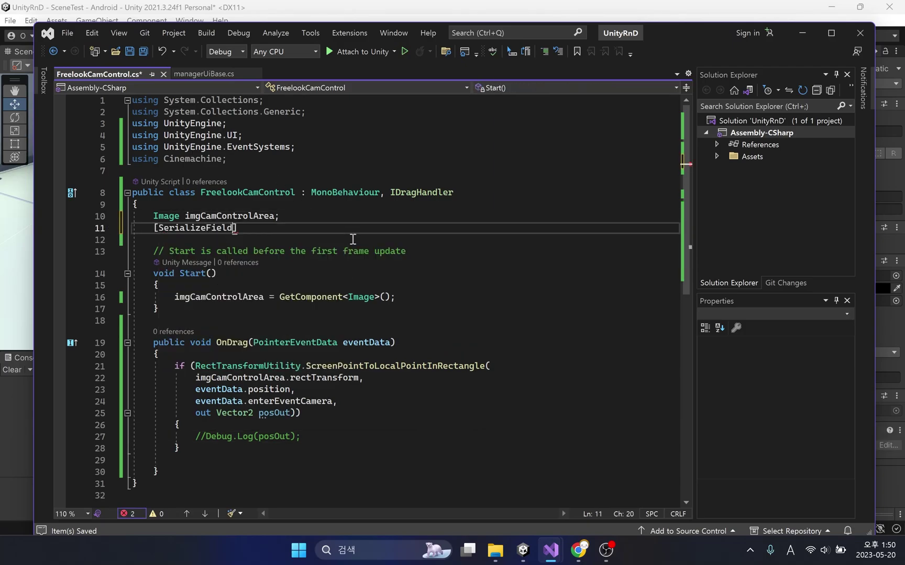
pyautogui.write('] ')
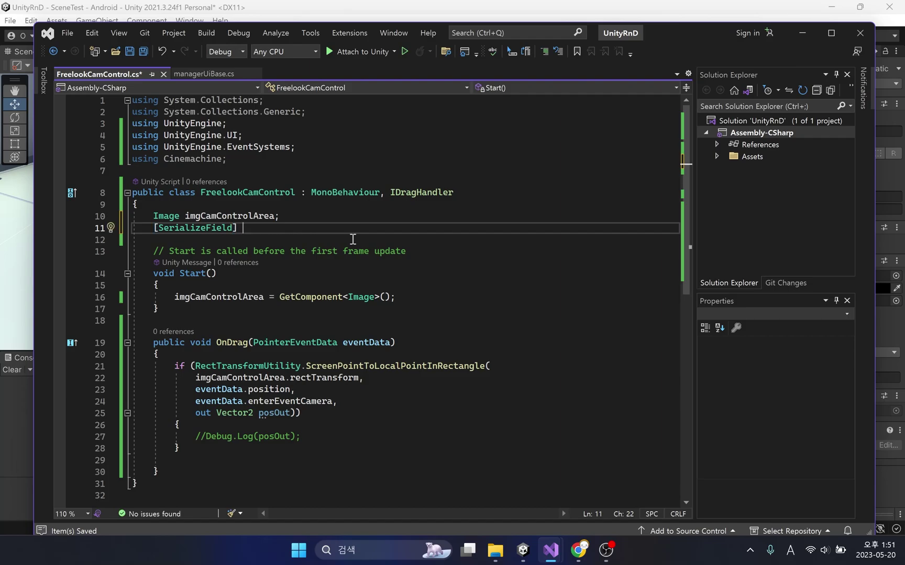
pyautogui.write('CinemachineF')
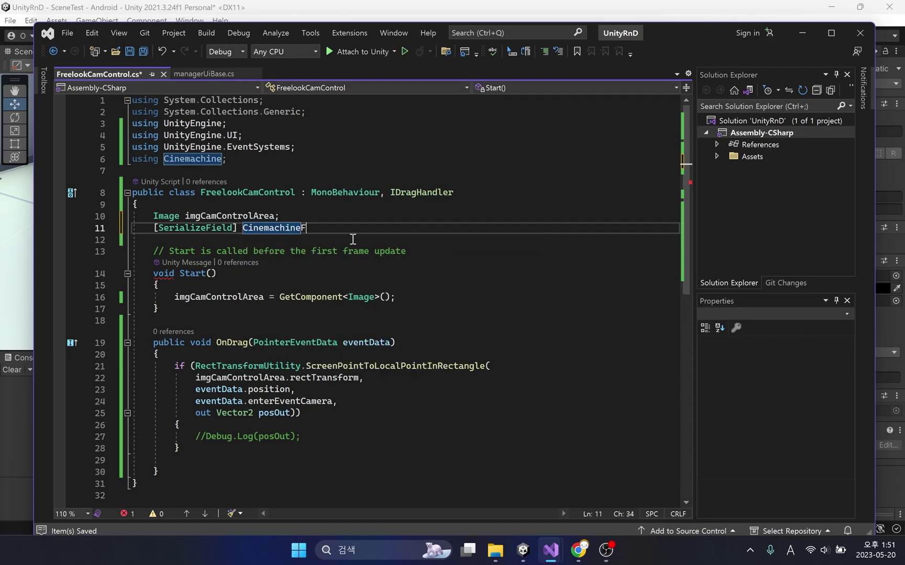
pyautogui.write('r')
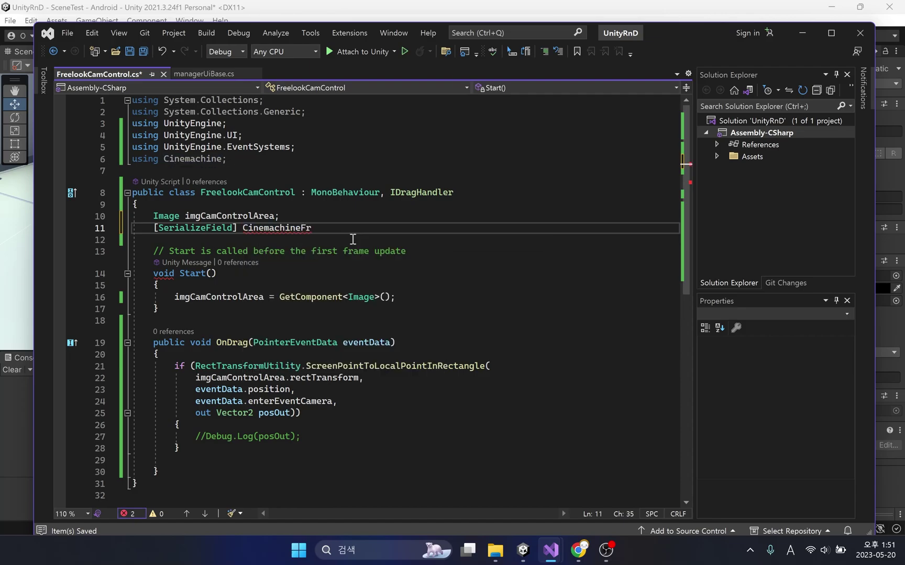
pyautogui.write('eeLook ')
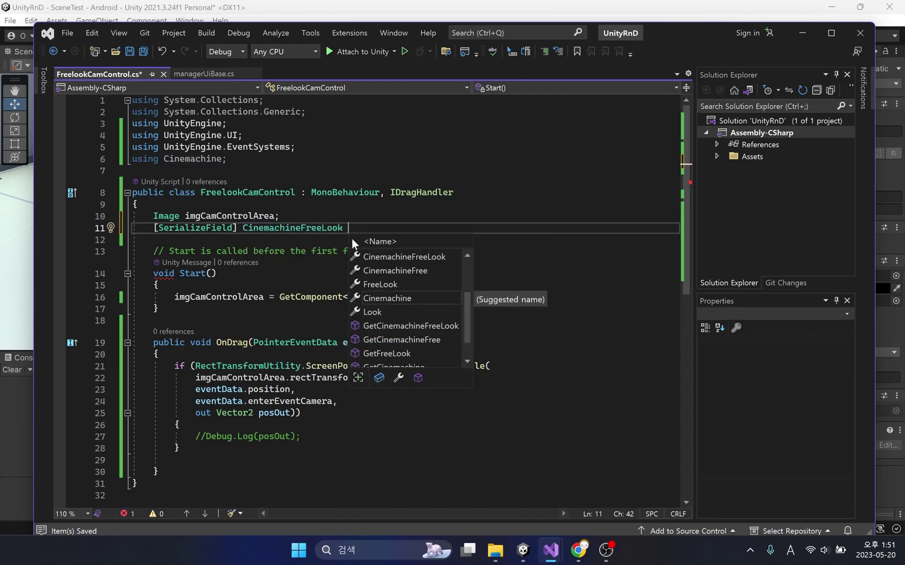
pyautogui.write('camFreeLook;')
pyautogui.hotkey('ctrl', 's')
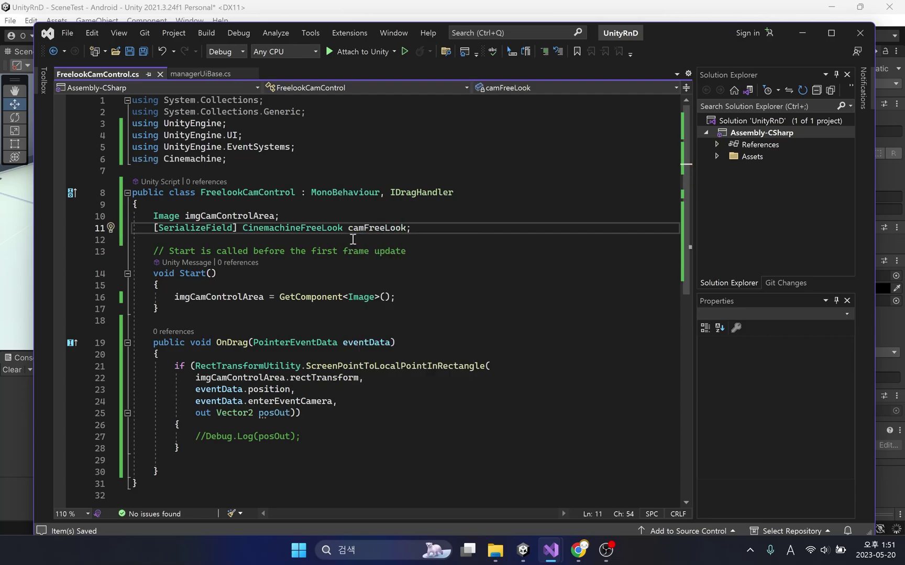
# - Assign the FreeLook Camera to the Cam Free Look slot of FreelookCamControl
pyautogui.click(635, 17)
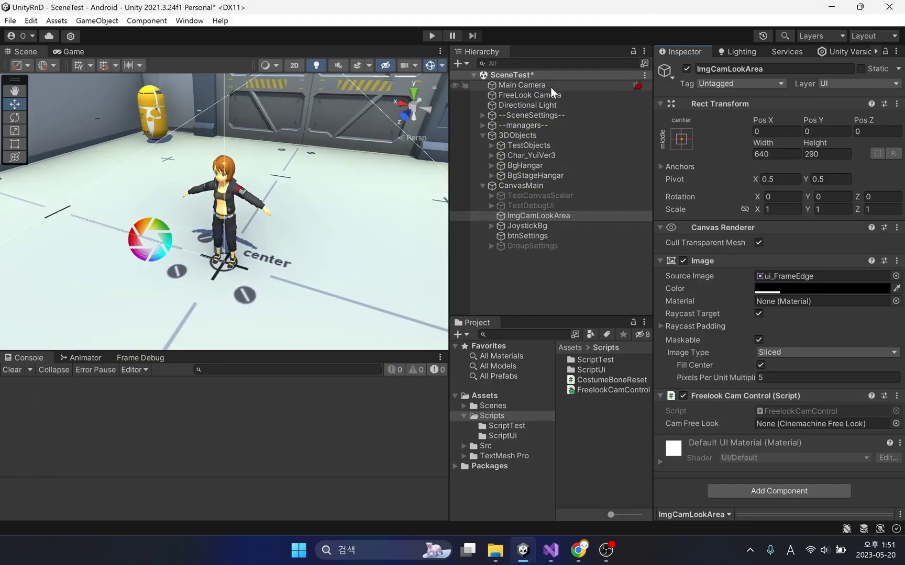
pyautogui.moveTo(549, 92); pyautogui.dragTo(774, 424)
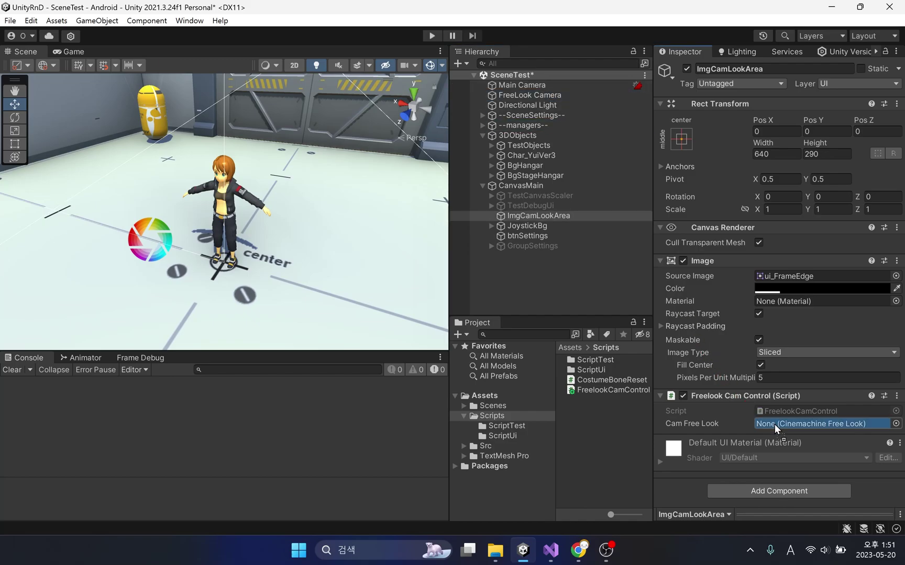
pyautogui.doubleClick(782, 409)
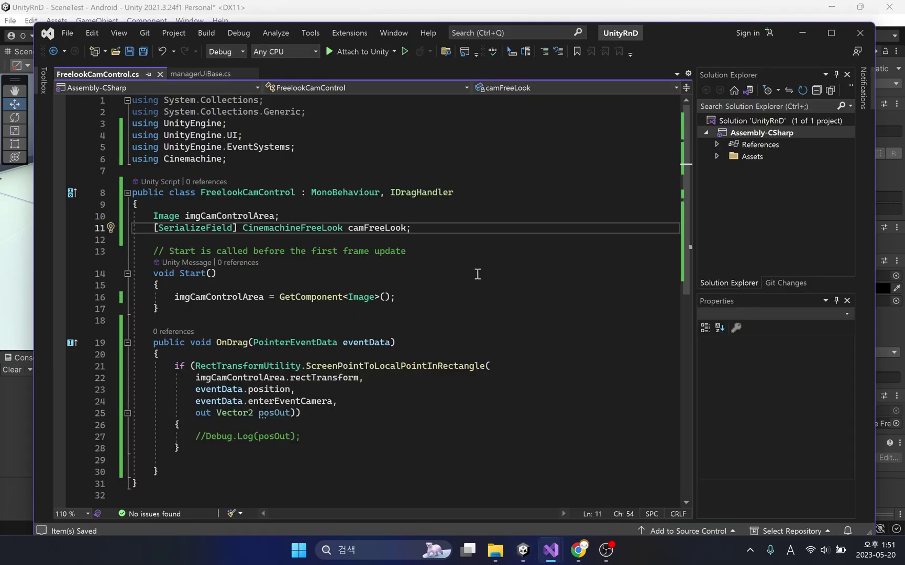
pyautogui.scroll(-2, 470, 265)
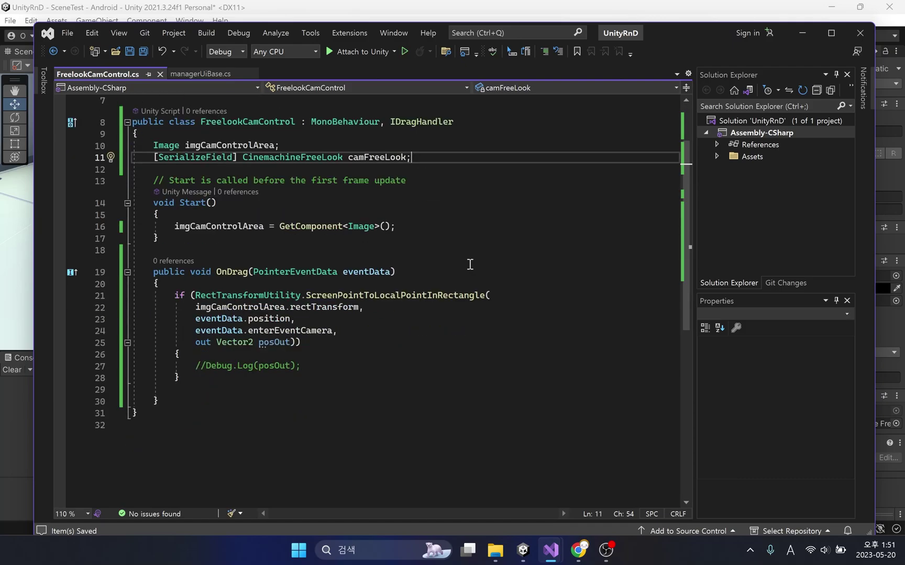
pyautogui.click(802, 33)
# - Check the FreeLook Camera's Y and X Axis input names, then reopen FreelookCamControl from ImgCamLookArea
pyautogui.click(558, 95)
pyautogui.scroll(-3, 773, 353)
pyautogui.scroll(-2, 733, 373)
pyautogui.scroll(-1, 732, 372)
pyautogui.click(793, 277)
pyautogui.click(786, 377)
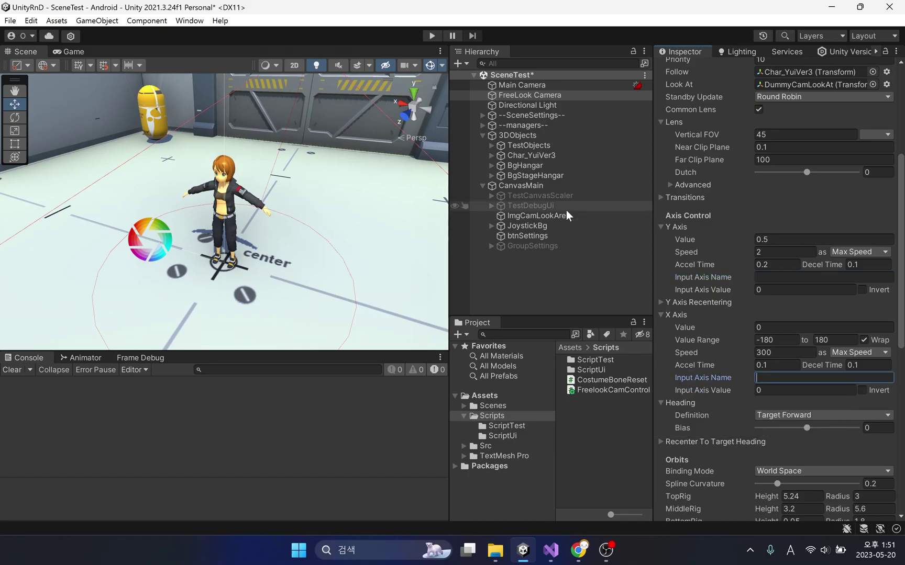
pyautogui.click(557, 220)
pyautogui.doubleClick(782, 411)
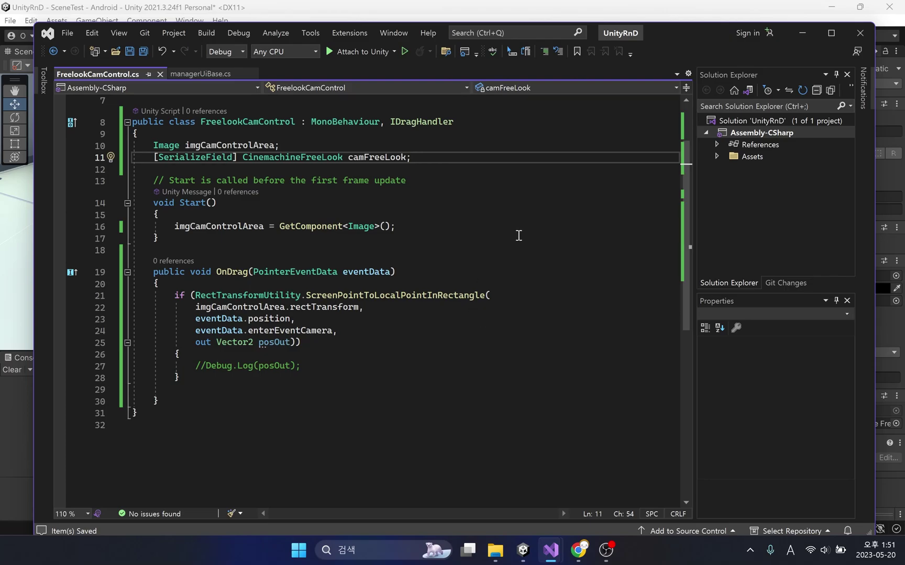
# - Declare strMouseX = "Mouse X" and strMouseY = "Mouse Y" below camFreeLook, leaving a blank line in OnDrag
pyautogui.press('Return')
pyautogui.write('string strMouseX = "Mouse X", strMous')
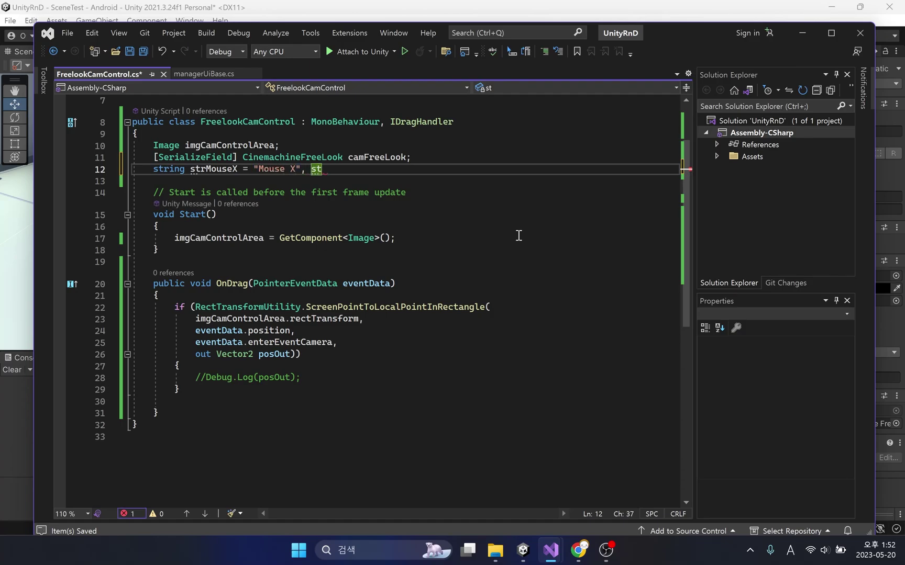
pyautogui.write('eY = ')
pyautogui.write('"Mouse ')
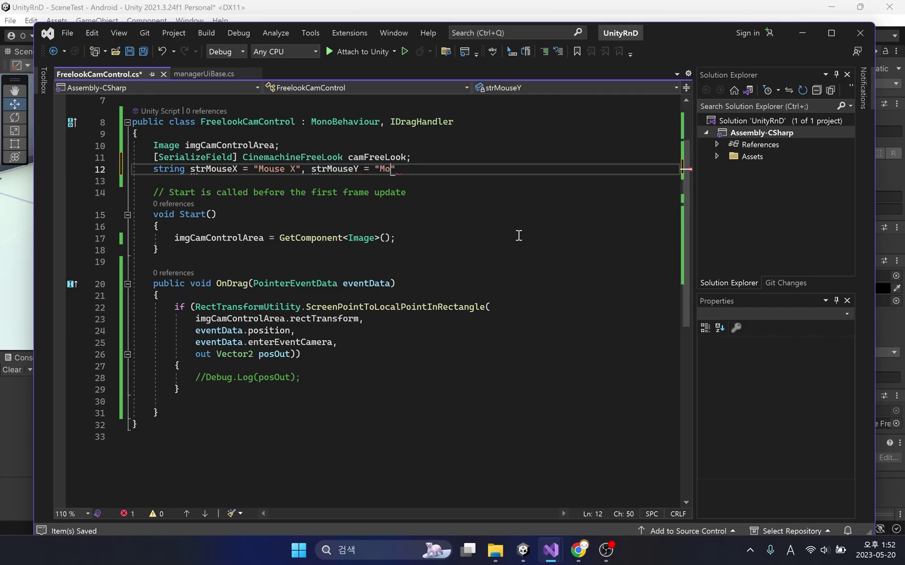
pyautogui.write('Y"')
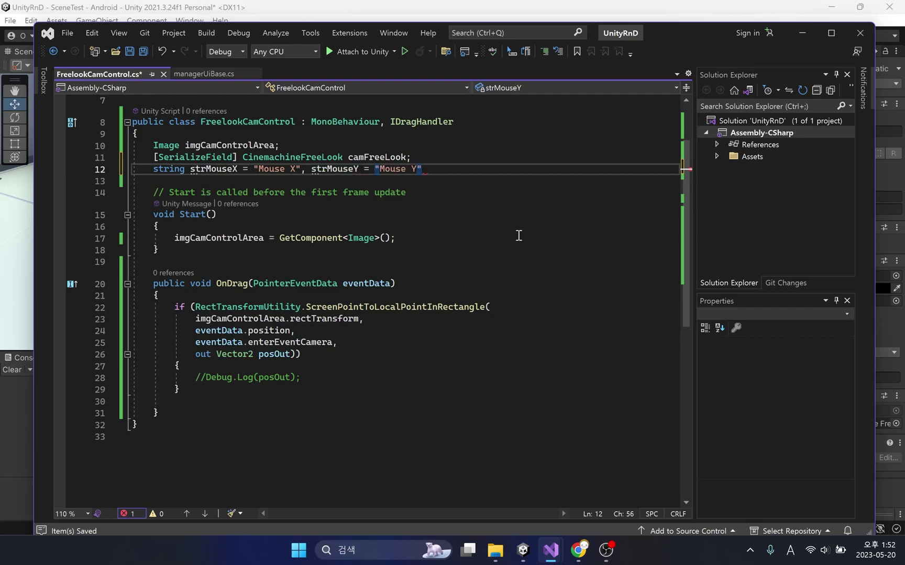
pyautogui.write(';')
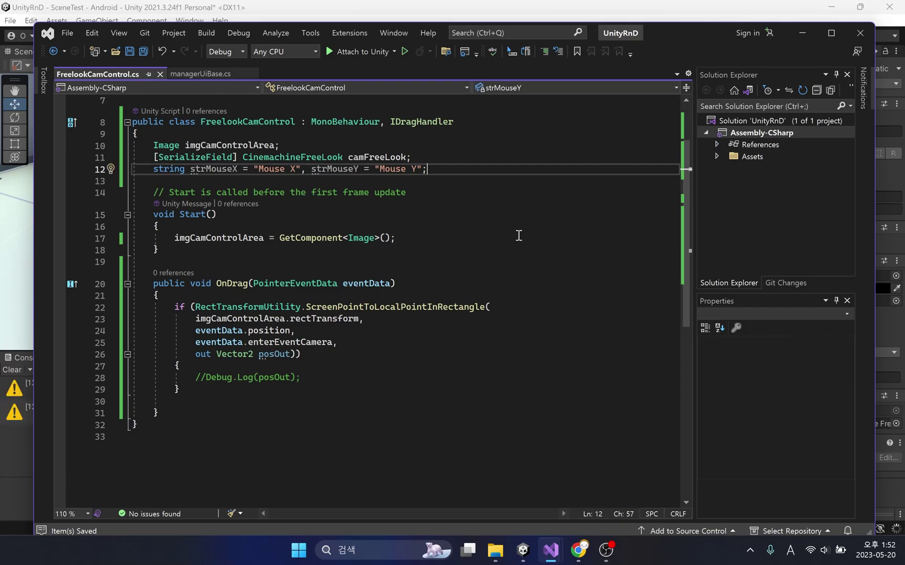
pyautogui.scroll(-3, 410, 312)
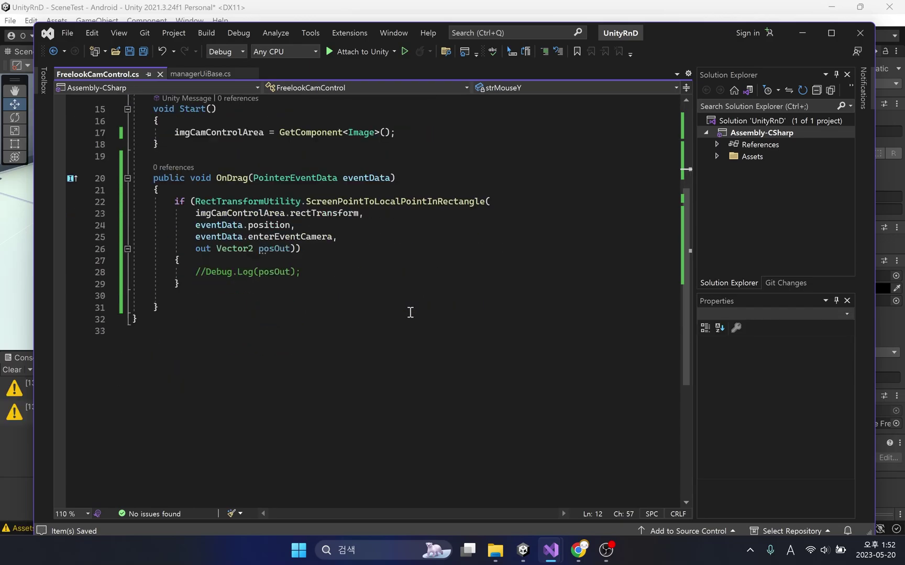
pyautogui.click(343, 276)
# - In OnDrag, set camFreeLook.m_XAxis.m_InputAxisName to strMouseX
pyautogui.press('Return')
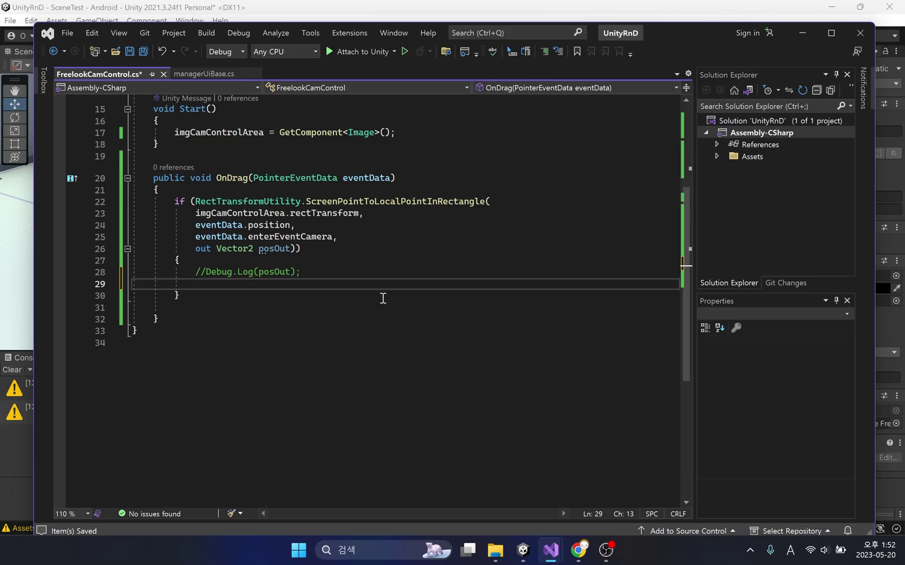
pyautogui.write('cam')
pyautogui.press('Tab')
pyautogui.write('.')
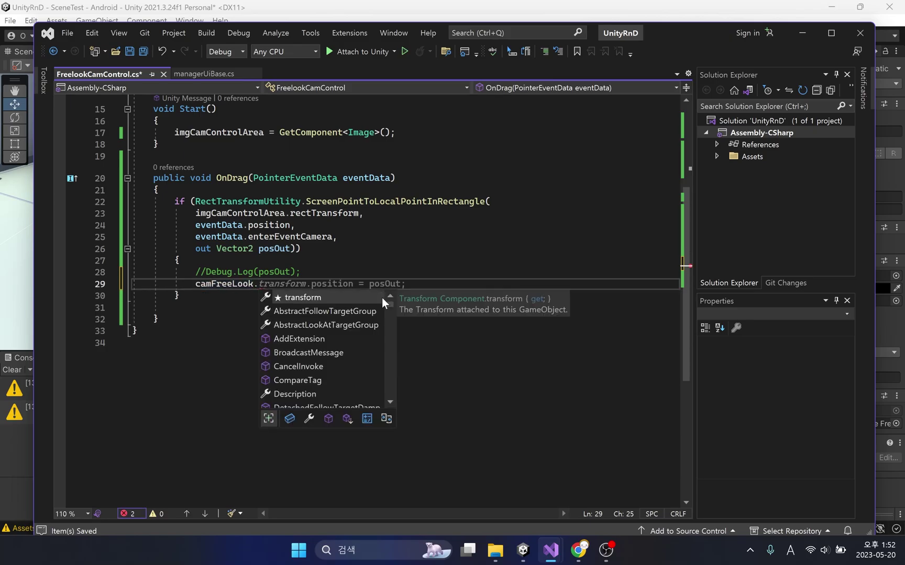
pyautogui.write('m_Ax')
pyautogui.press('Down')
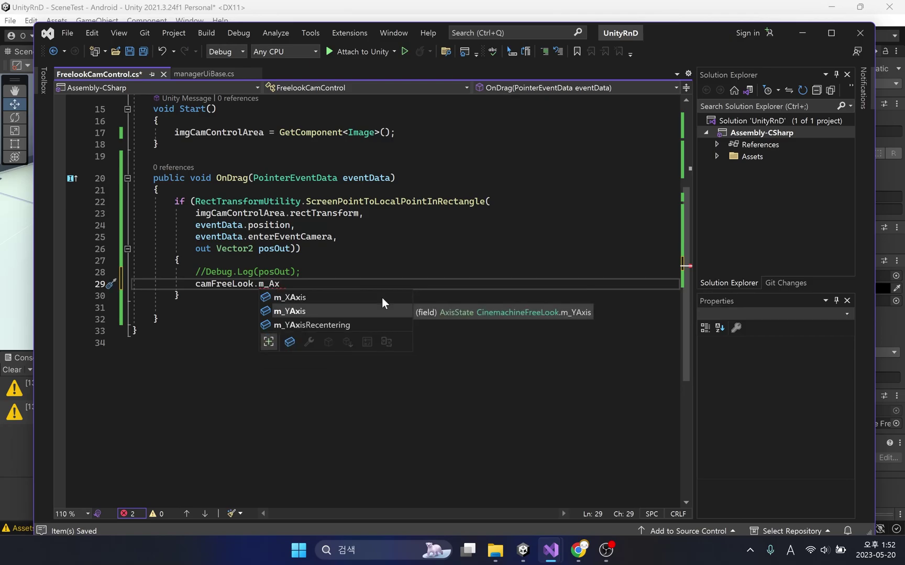
pyautogui.press('Up')
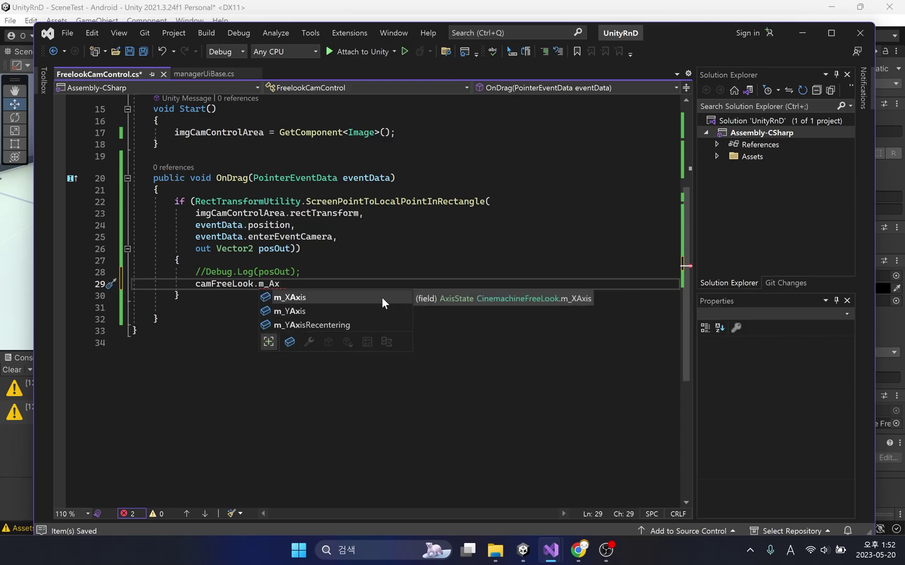
pyautogui.press('Tab')
pyautogui.write('.')
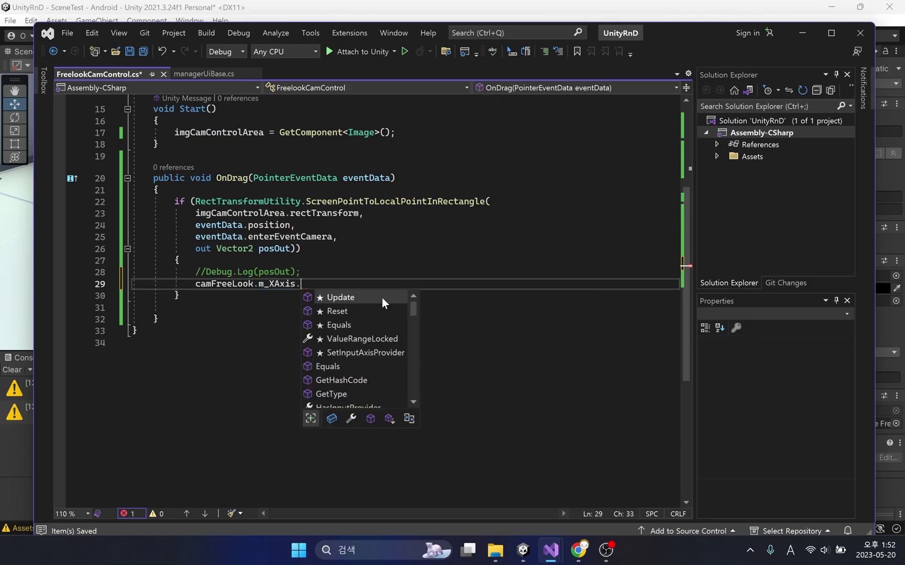
pyautogui.write('SetI')
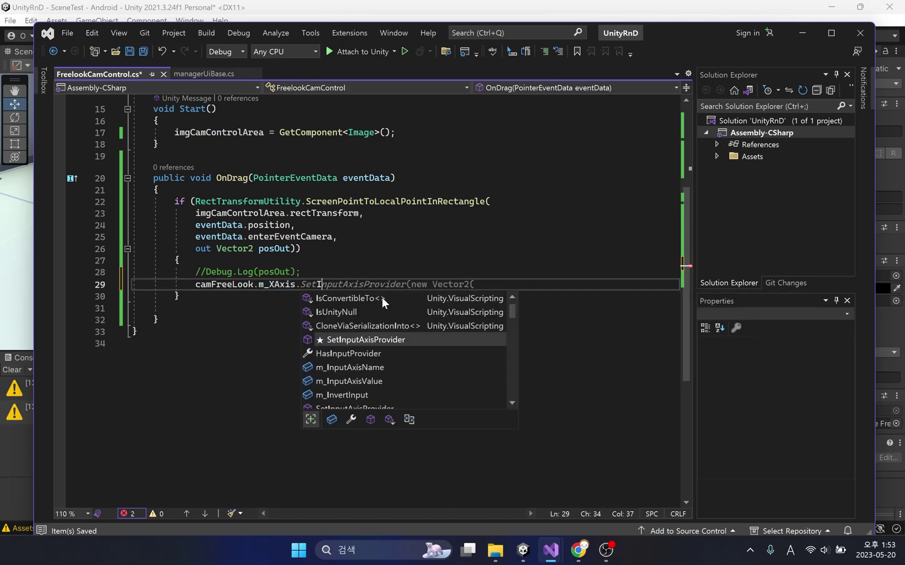
pyautogui.press('BackSpace')
pyautogui.press('BackSpace')
pyautogui.write('.m_')
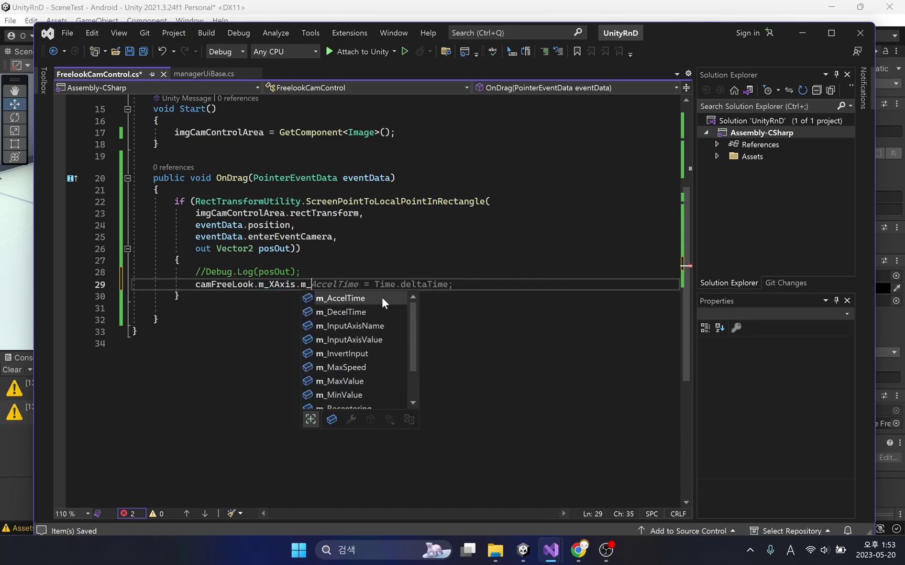
pyautogui.write('In')
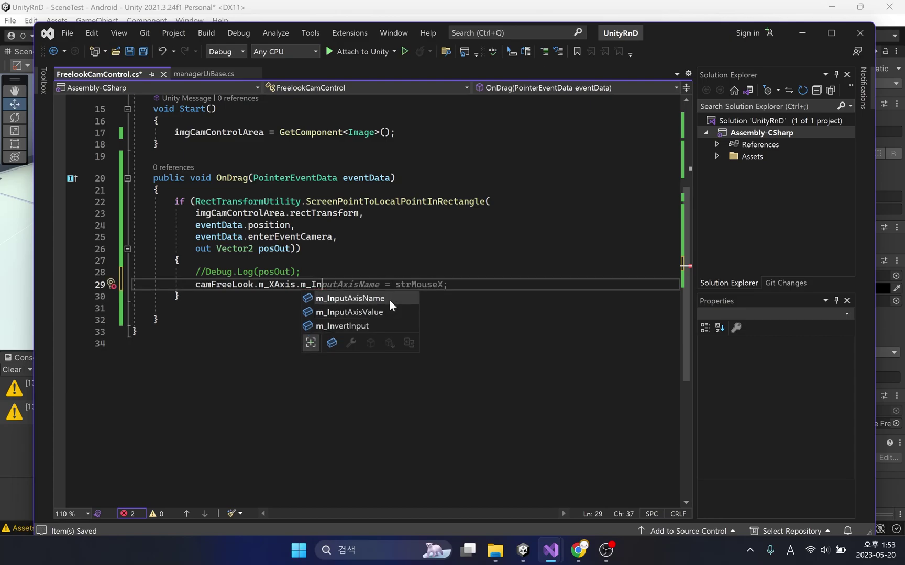
pyautogui.press('Tab')
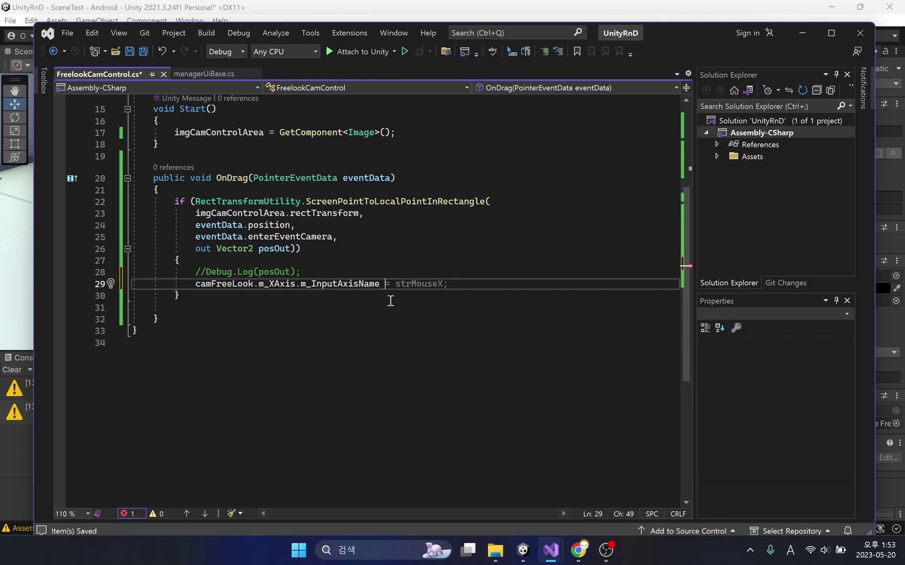
pyautogui.press('Tab')
# - Add the matching camFreeLook.m_YAxis.m_InputAxisName = strMouseY line and save the script
pyautogui.press('Return')
pyautogui.write('camFreeLook.')
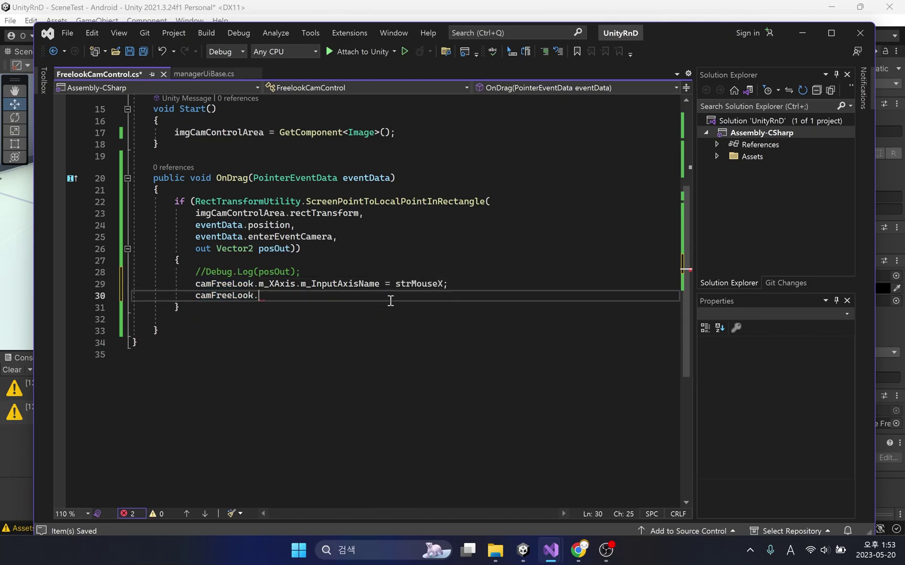
pyautogui.write('m_')
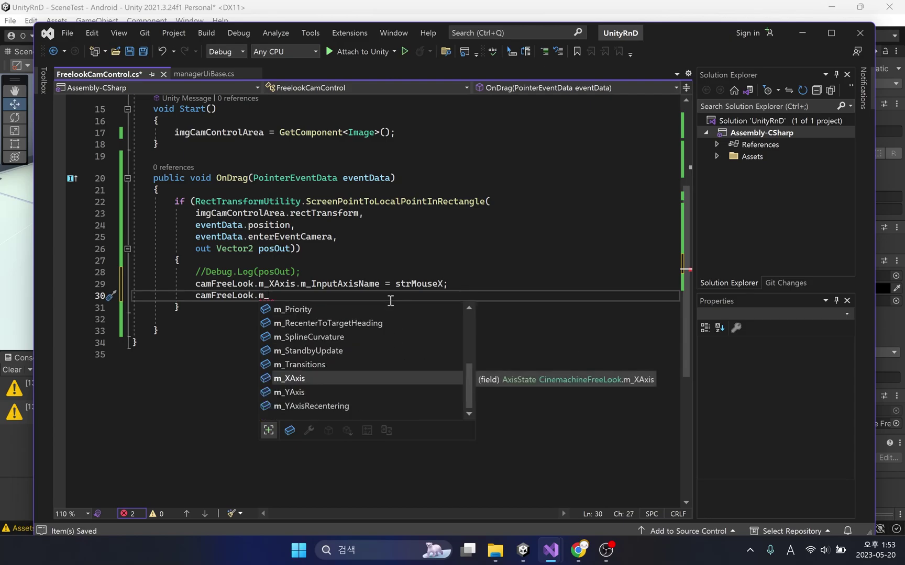
pyautogui.write('Y')
pyautogui.press('Tab')
pyautogui.write('.m_')
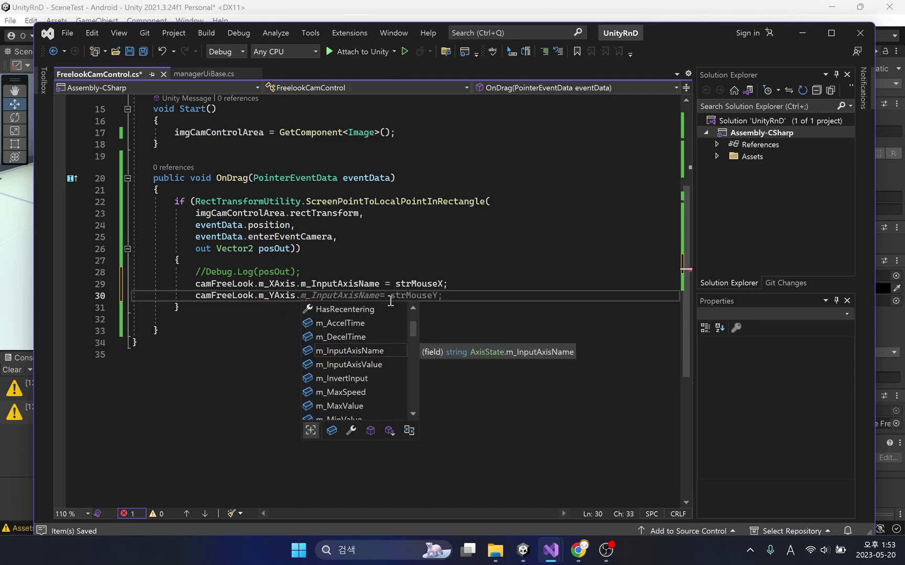
pyautogui.press('Tab')
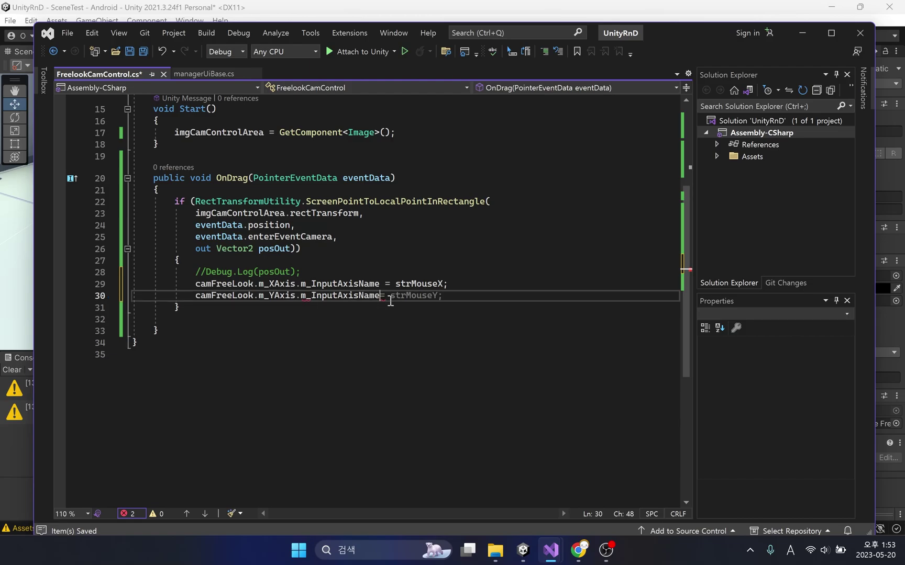
pyautogui.press('Tab')
pyautogui.doubleClick(390, 300)
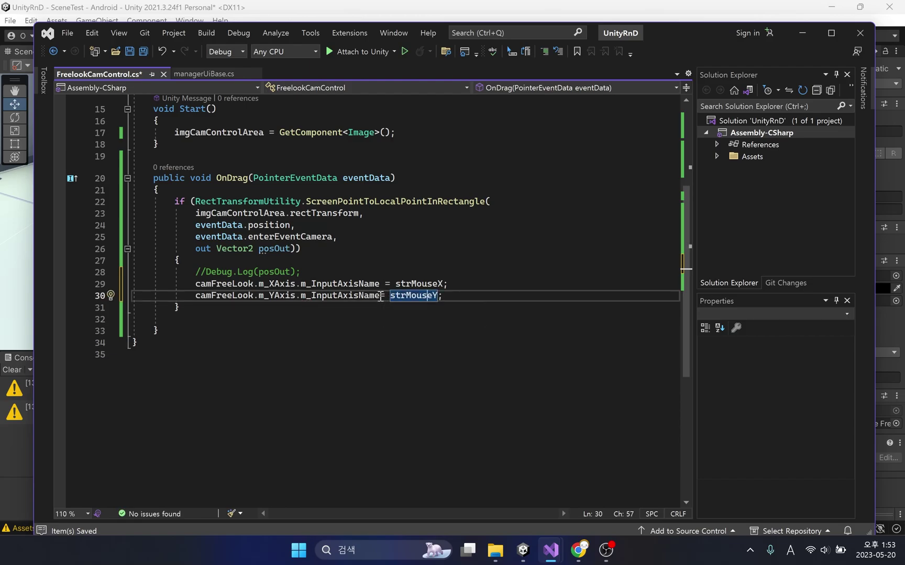
pyautogui.click(381, 297)
pyautogui.click(486, 306)
pyautogui.hotkey('ctrl', 's')
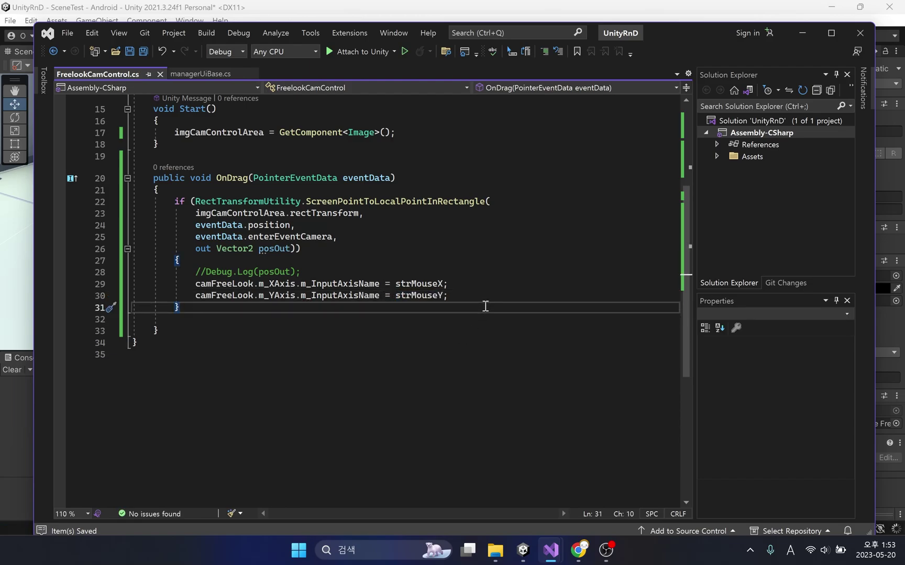
# - Enter play mode and drag across the Game view to orbit the camera
pyautogui.click(537, 11)
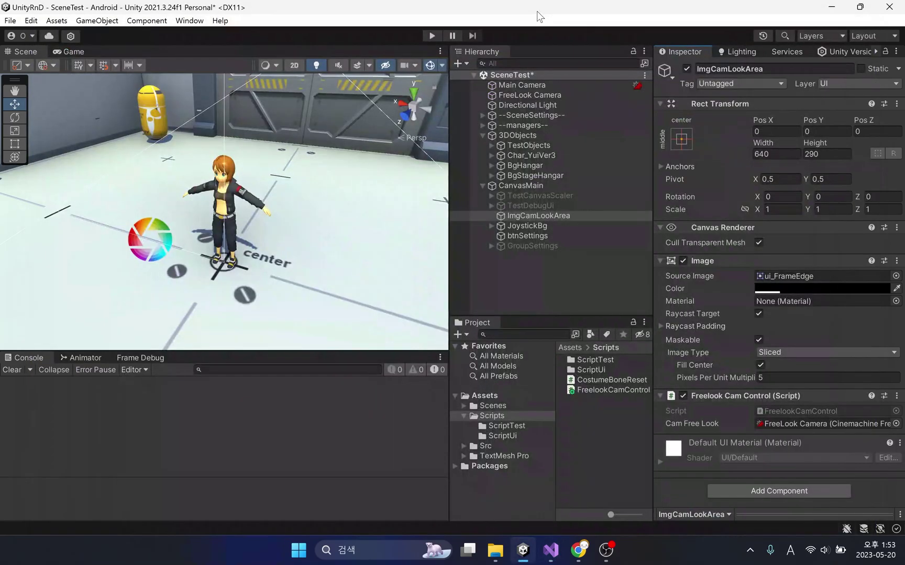
pyautogui.click(432, 37)
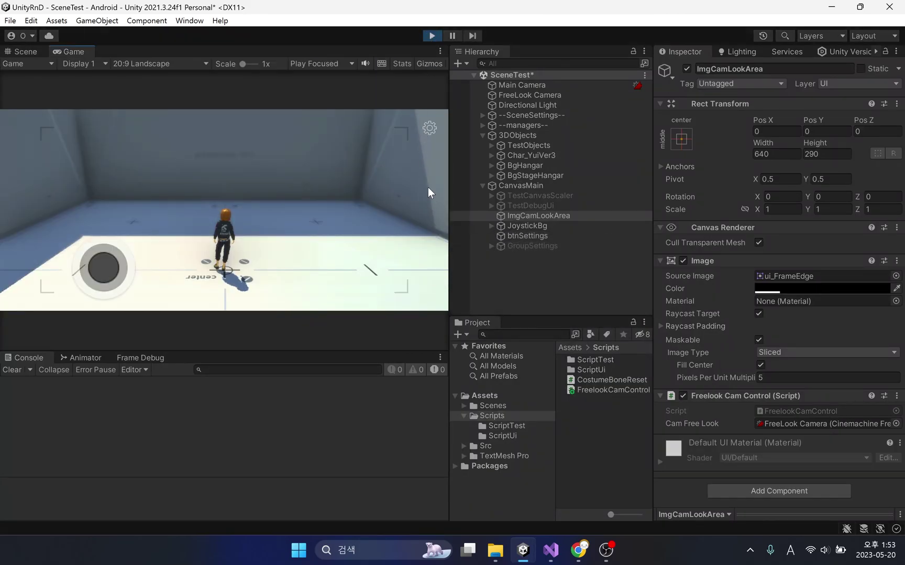
pyautogui.moveTo(288, 177)
pyautogui.mouseDown()
pyautogui.moveTo(280, 242)
pyautogui.moveTo(170, 229)
pyautogui.moveTo(75, 231)
pyautogui.moveTo(298, 160)
pyautogui.moveTo(168, 171)
pyautogui.moveTo(135, 145)
pyautogui.moveTo(34, 153)
pyautogui.moveTo(72, 158)
pyautogui.moveTo(264, 139)
pyautogui.moveTo(198, 166)
pyautogui.moveTo(240, 170)
pyautogui.moveTo(234, 155)
pyautogui.moveTo(507, 97)
pyautogui.mouseUp()
# - Check the FreeLook Camera's Mouse X/Y axis names, orbit once more, and stop playing
pyautogui.click(510, 96)
pyautogui.scroll(-5, 771, 332)
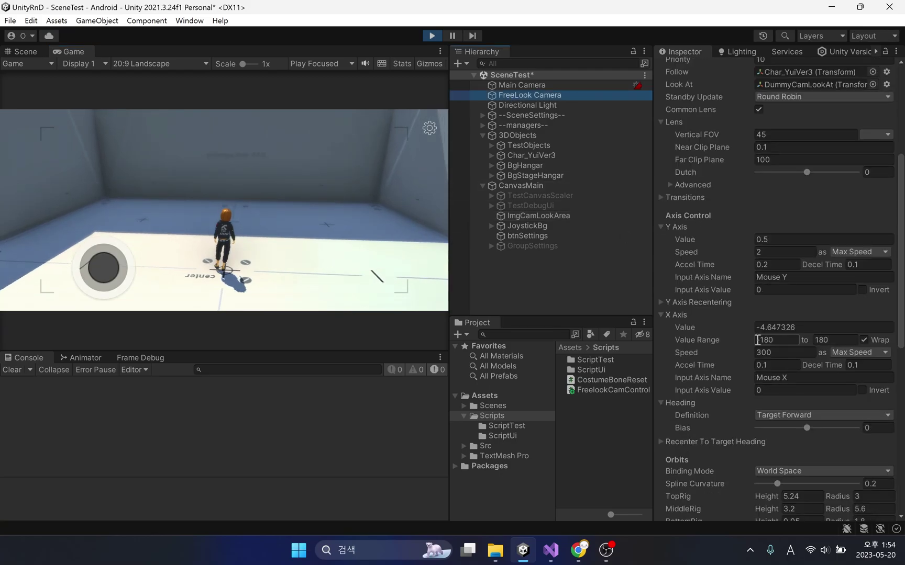
pyautogui.click(791, 279)
pyautogui.click(798, 379)
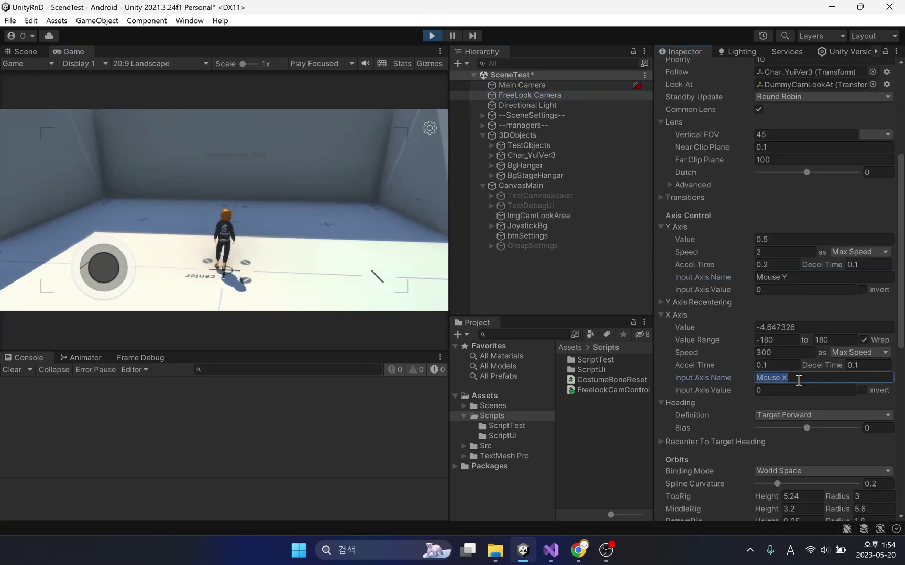
pyautogui.moveTo(319, 203)
pyautogui.mouseDown()
pyautogui.moveTo(96, 240)
pyautogui.moveTo(120, 215)
pyautogui.mouseUp()
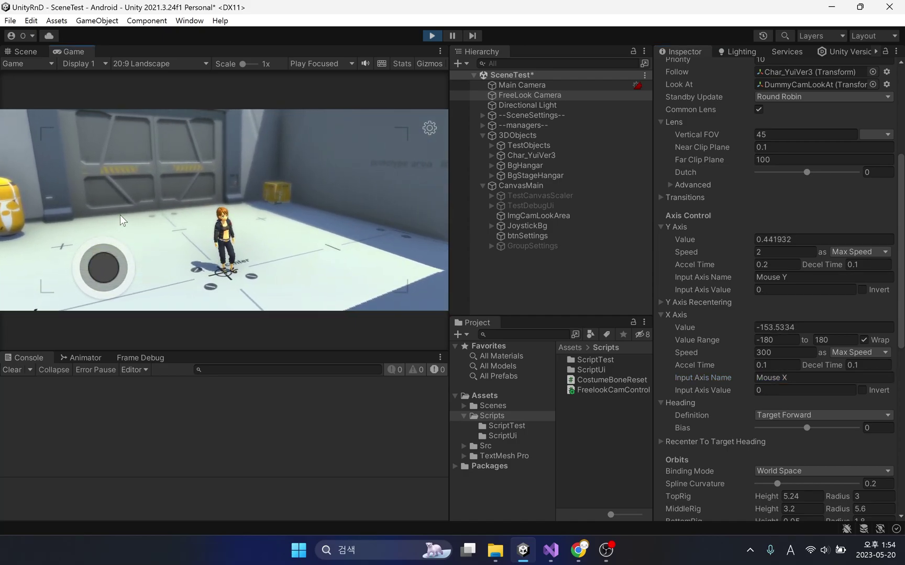
pyautogui.click(434, 32)
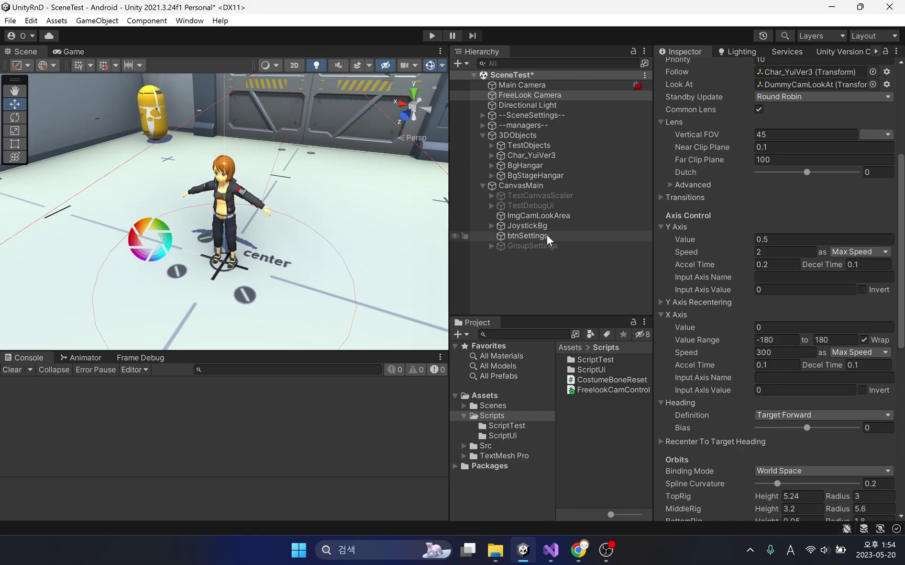
# - Open FreelookCamControl and add IPointerDownHandler to the class declaration
pyautogui.click(543, 215)
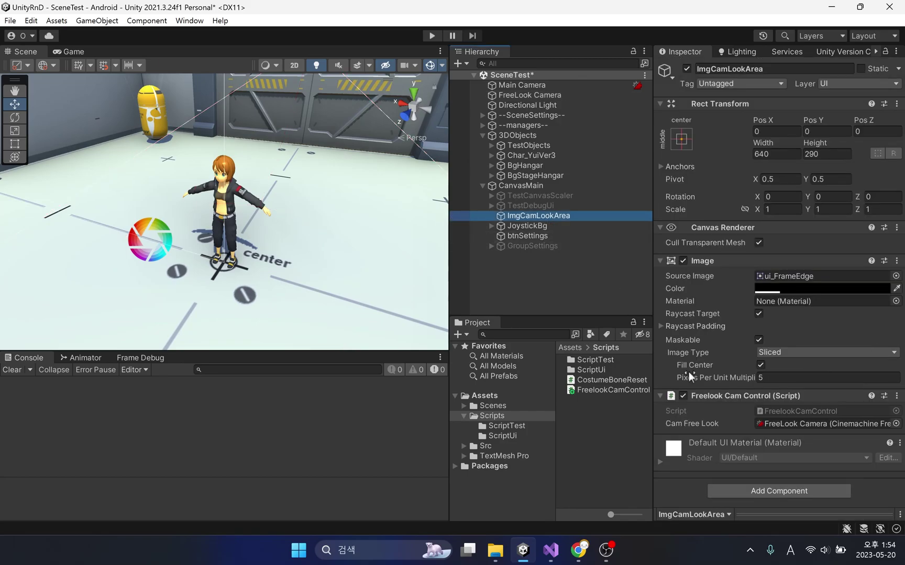
pyautogui.doubleClick(768, 412)
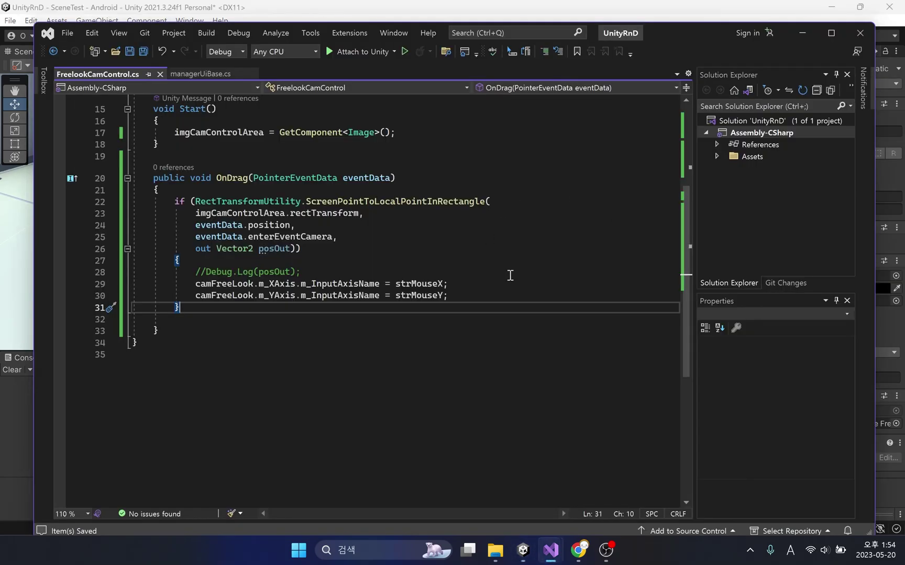
pyautogui.scroll(5, 510, 276)
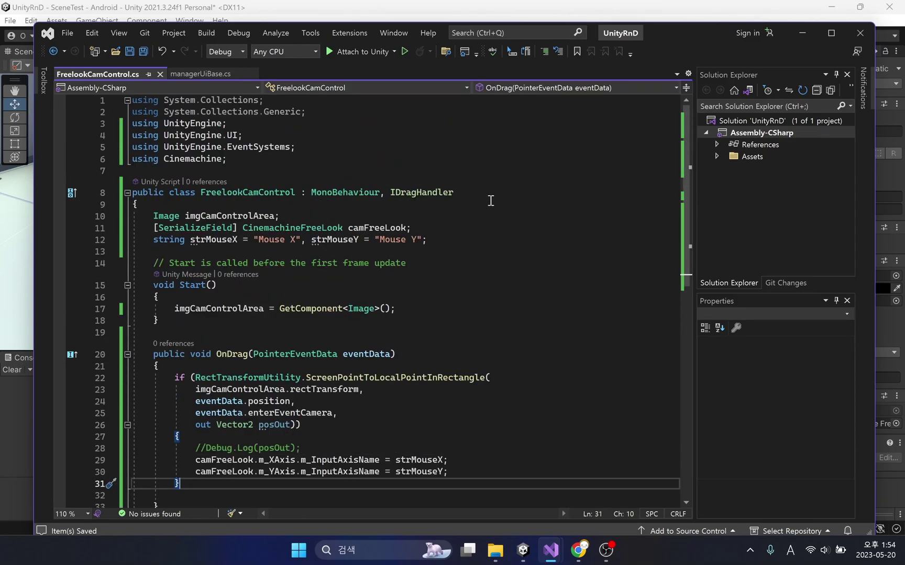
pyautogui.click(528, 195)
pyautogui.write(', I')
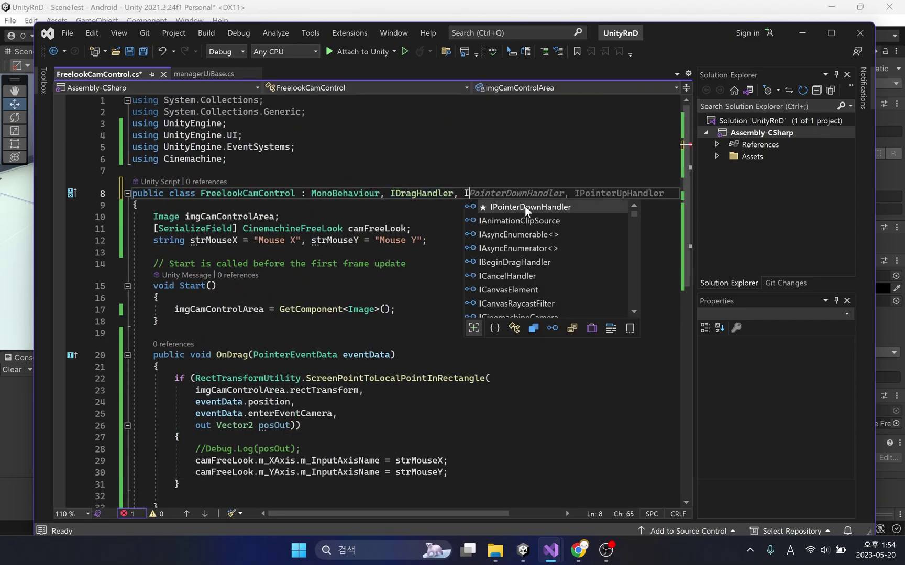
pyautogui.write('Po')
pyautogui.press('Tab')
pyautogui.press('Tab')
pyautogui.scroll(-3, 457, 292)
pyautogui.scroll(-3, 454, 289)
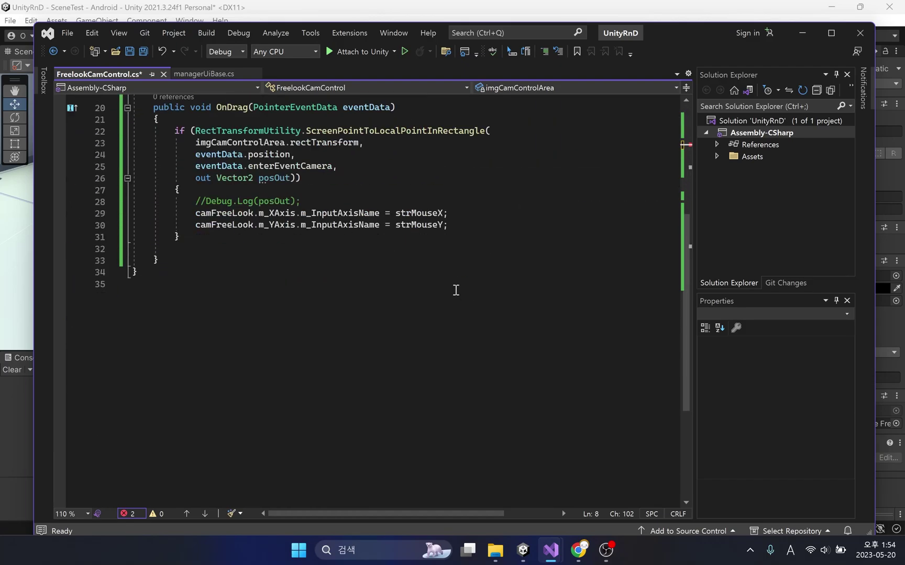
pyautogui.scroll(1, 454, 290)
# - Add OnPointerDown(PointerEventData eventData) below OnDrag that calls OnDrag(eventData)
pyautogui.click(245, 293)
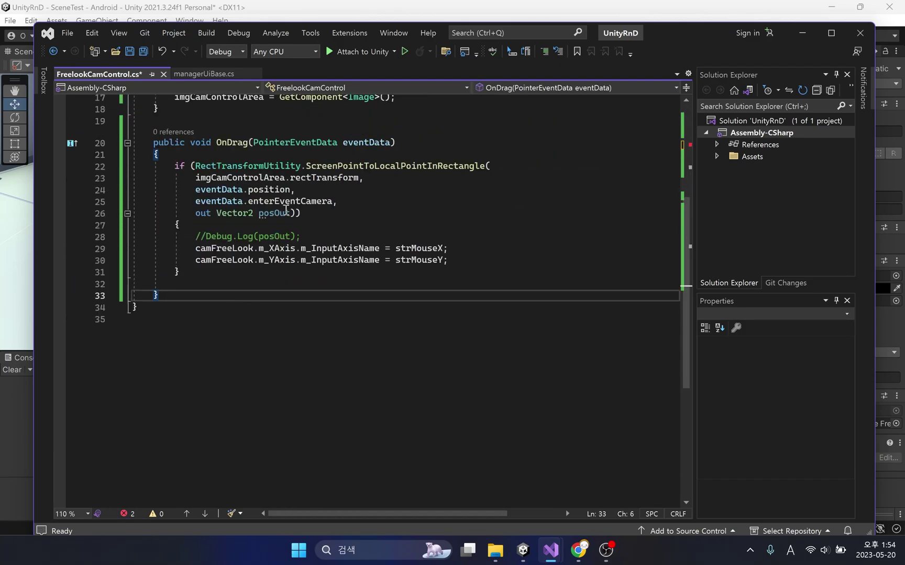
pyautogui.press('Return')
pyautogui.press('Return')
pyautogui.write('public void OnPointe() {')
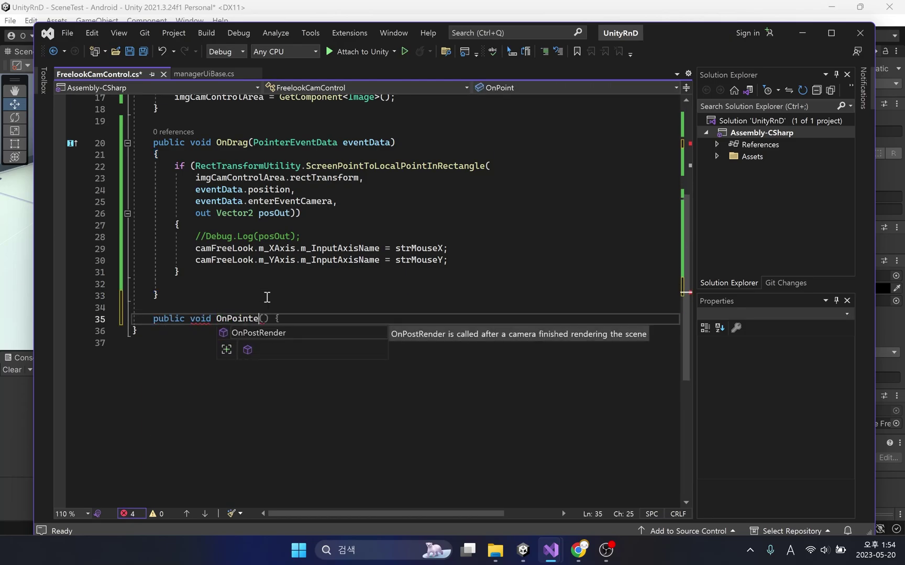
pyautogui.write('erDown')
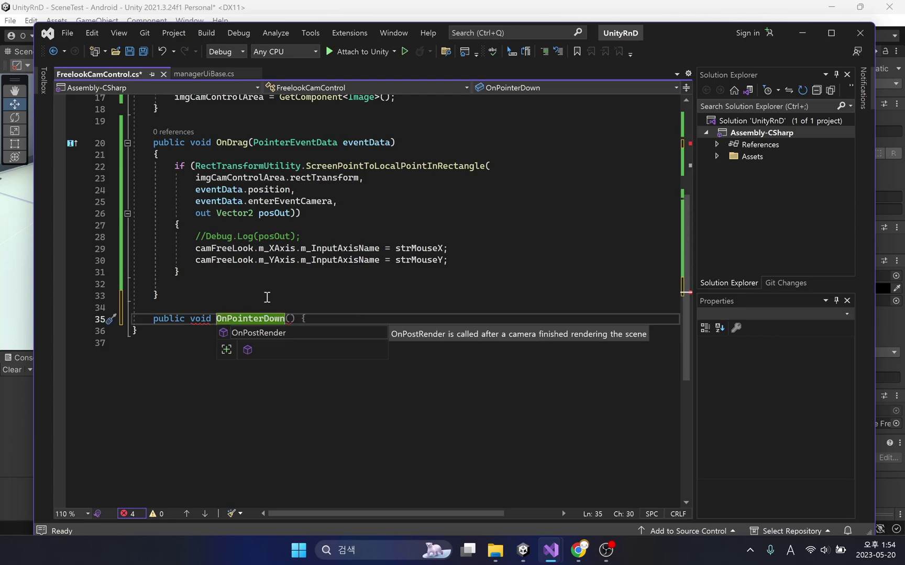
pyautogui.write('(Po')
pyautogui.press('Tab')
pyautogui.press('Down')
pyautogui.write('{')
pyautogui.press('Return')
pyautogui.write('On')
pyautogui.press('Tab')
pyautogui.press('Down')
pyautogui.press('Return')
pyautogui.press('Return')
pyautogui.scroll(-2, 296, 279)
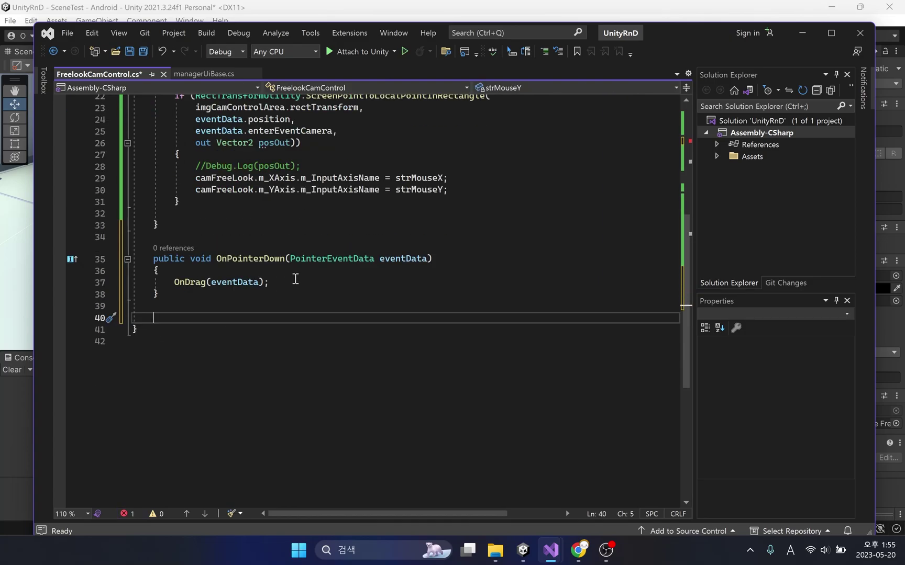
pyautogui.write('public void OnPo')
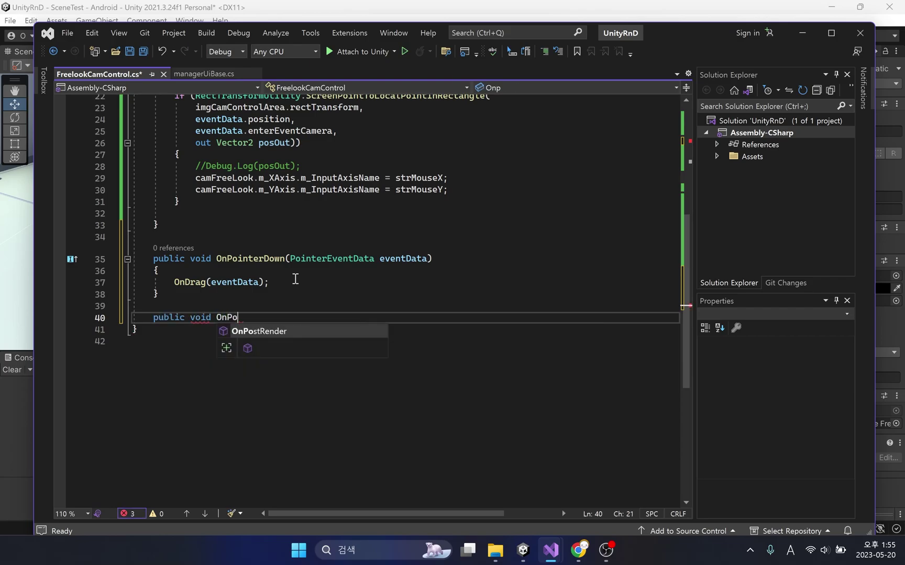
pyautogui.write('interUp')
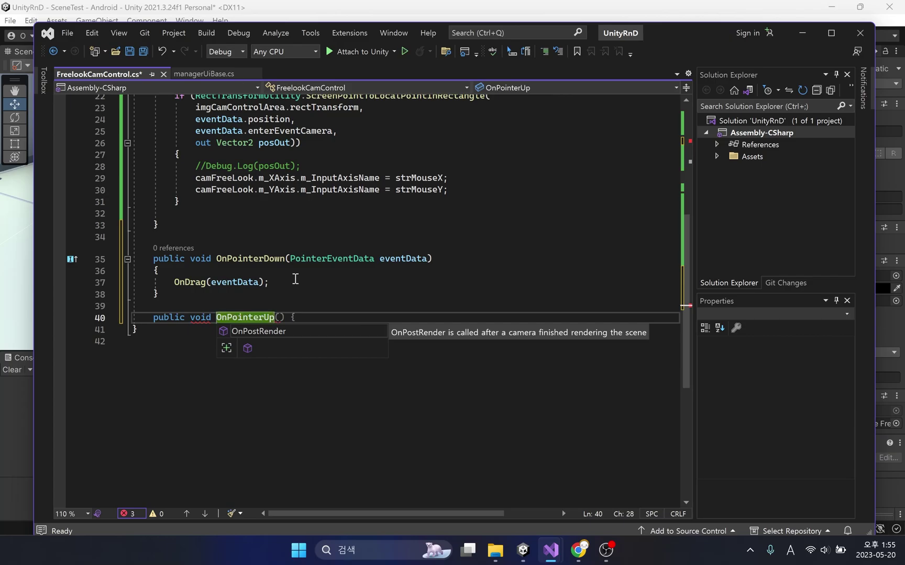
pyautogui.write('(')
# - Create OnPointerUp(PointerEventData eventData) setting camFreeLook.m_XAxis.m_InputAxisName to null
pyautogui.press('Tab')
pyautogui.press('Return')
pyautogui.write('{')
pyautogui.press('Return')
pyautogui.write('ca')
pyautogui.press('Tab')
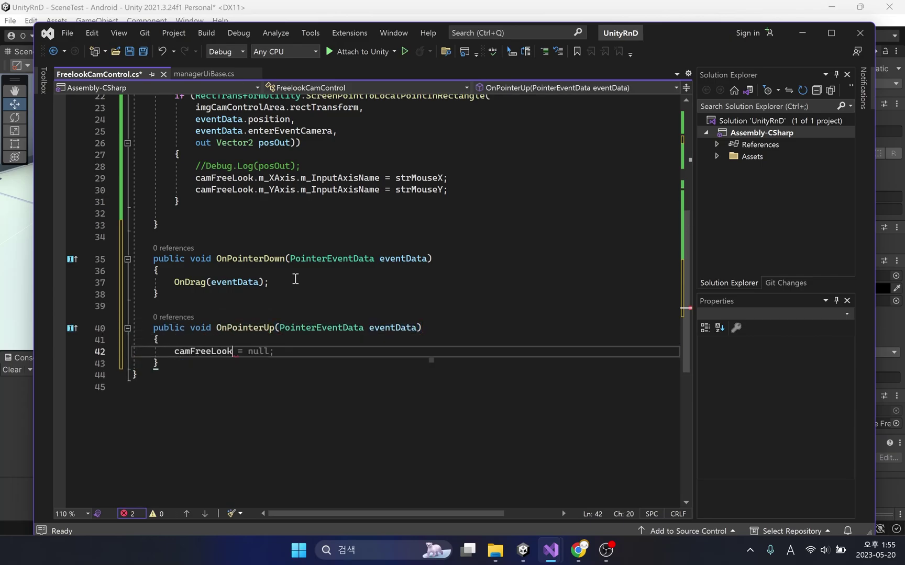
pyautogui.write('.m')
pyautogui.press('Tab')
pyautogui.write('m_')
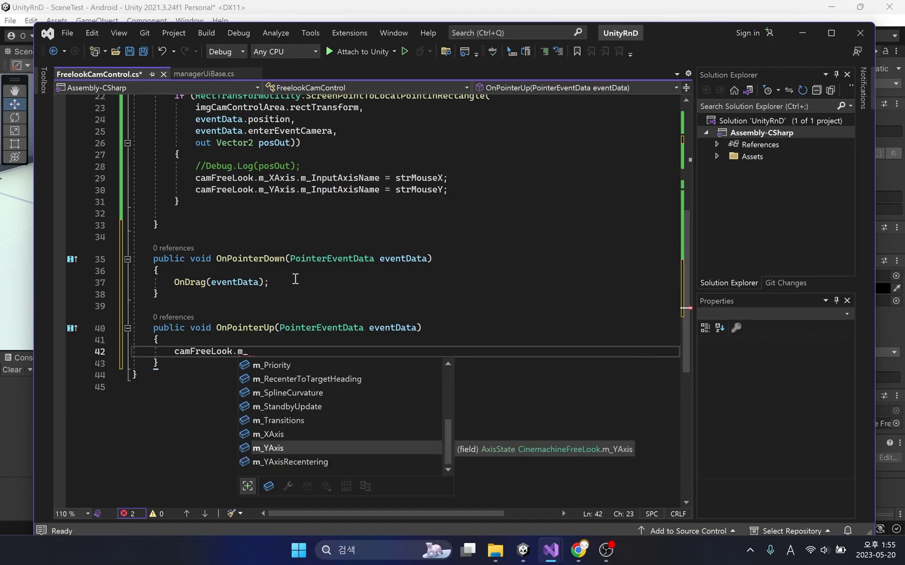
pyautogui.write('X')
pyautogui.press('Tab')
pyautogui.write('.m_')
pyautogui.press('Tab')
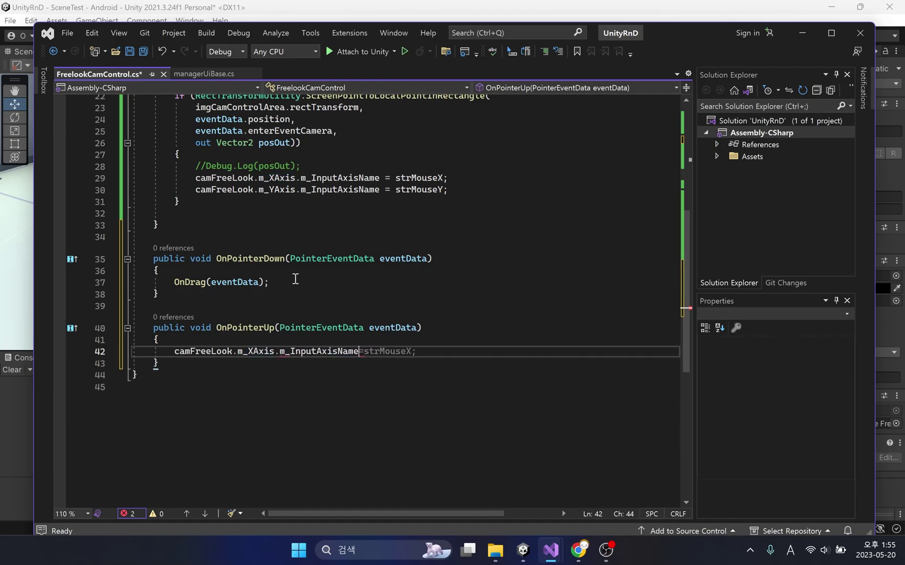
pyautogui.write('";')
pyautogui.write('null;')
pyautogui.press('End')
# - Also set camFreeLook.m_YAxis.m_InputAxisName to null and save the script
pyautogui.press('Return')
pyautogui.write('ca')
pyautogui.press('Tab')
pyautogui.write('.')
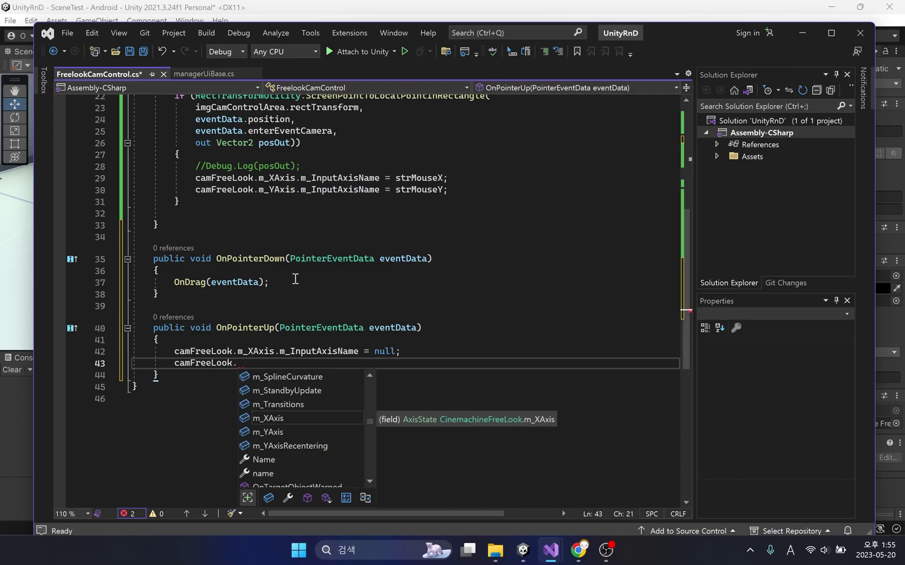
pyautogui.write('m_Y')
pyautogui.press('Tab')
pyautogui.write('.')
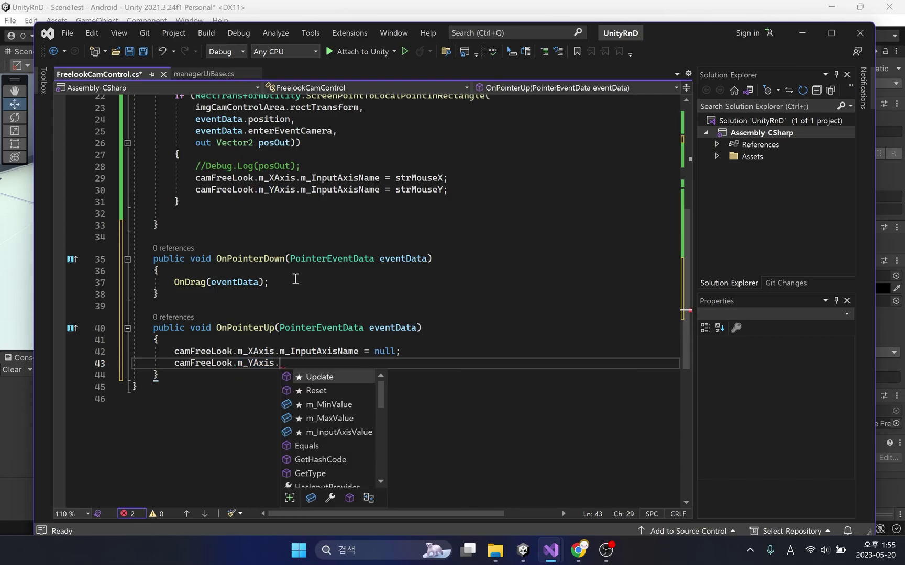
pyautogui.write('m_I')
pyautogui.press('Tab')
pyautogui.press('Tab')
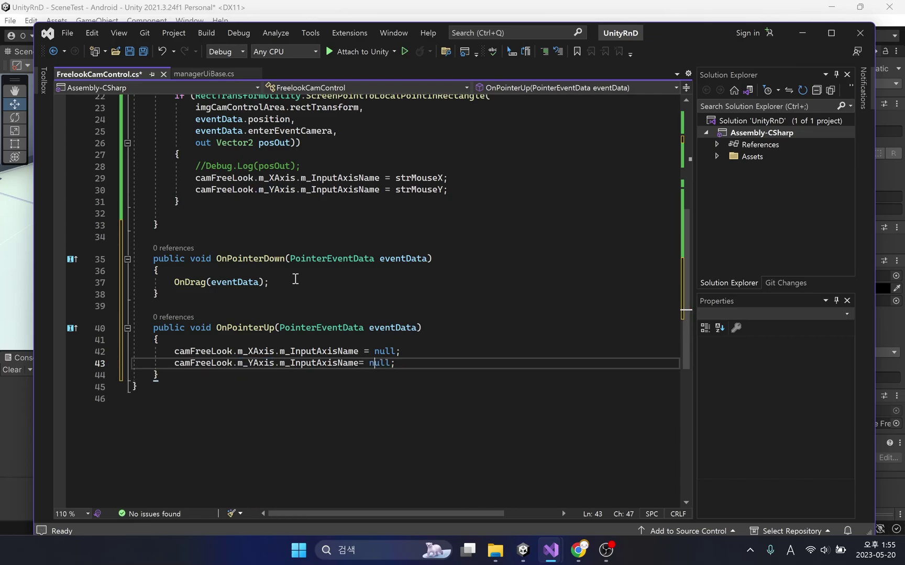
pyautogui.press('Return')
pyautogui.hotkey('ctrl', 's')
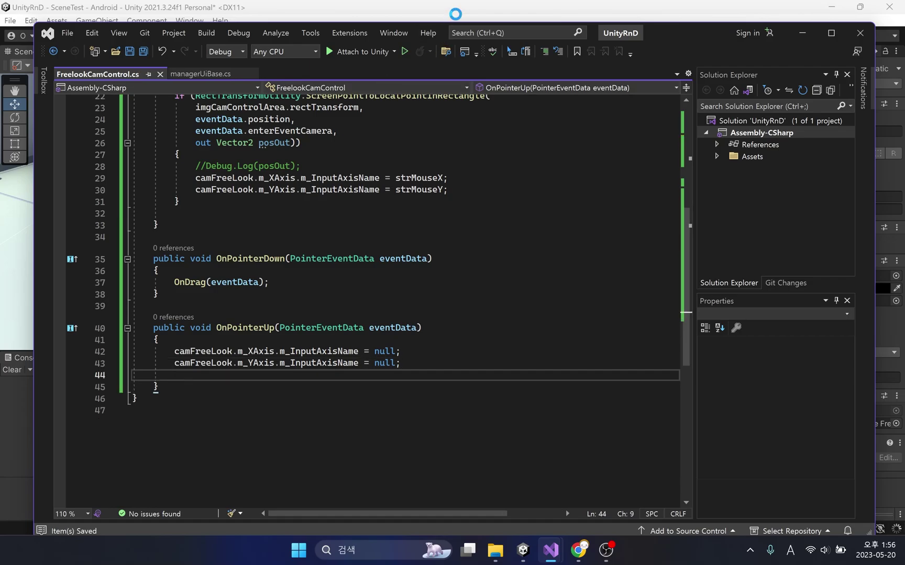
# - Play the scene, orbit the camera with three drags, and select FreeLook Camera
pyautogui.click(459, 13)
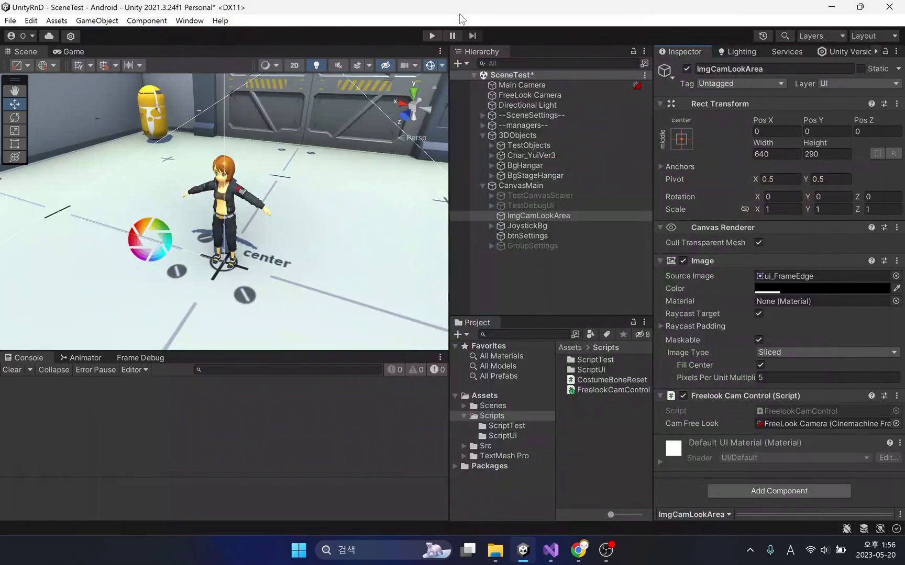
pyautogui.click(436, 38)
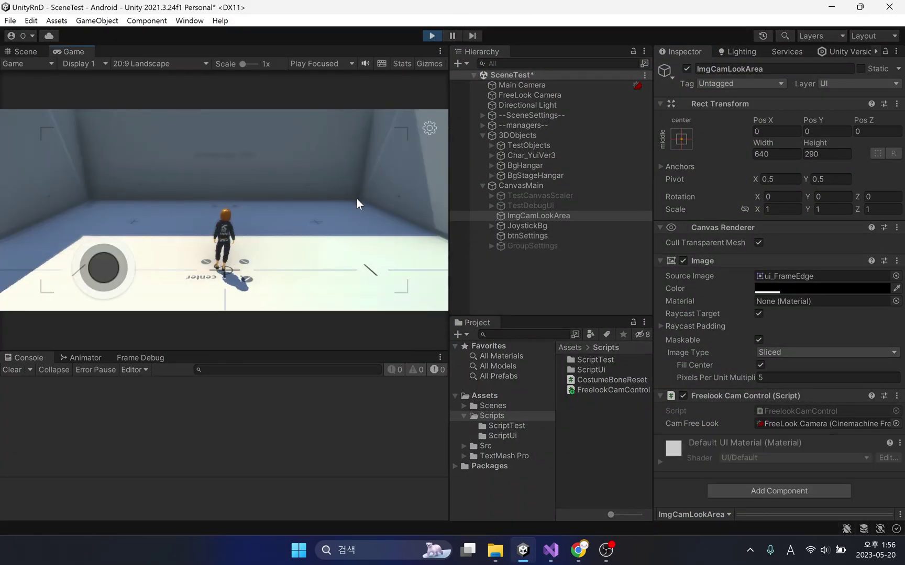
pyautogui.moveTo(356, 191)
pyautogui.mouseDown()
pyautogui.moveTo(263, 244)
pyautogui.moveTo(301, 233)
pyautogui.mouseUp()
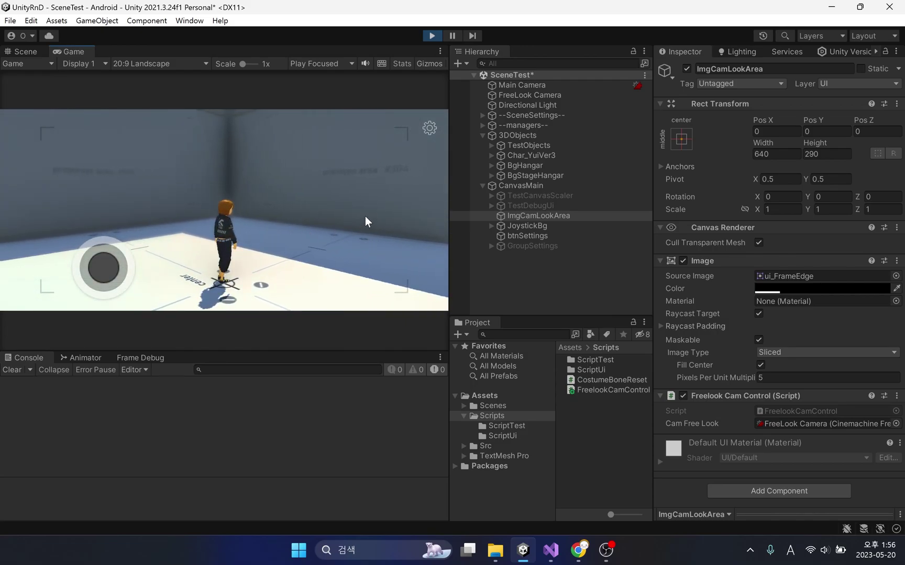
pyautogui.moveTo(365, 216)
pyautogui.mouseDown()
pyautogui.moveTo(131, 147)
pyautogui.moveTo(317, 203)
pyautogui.mouseUp()
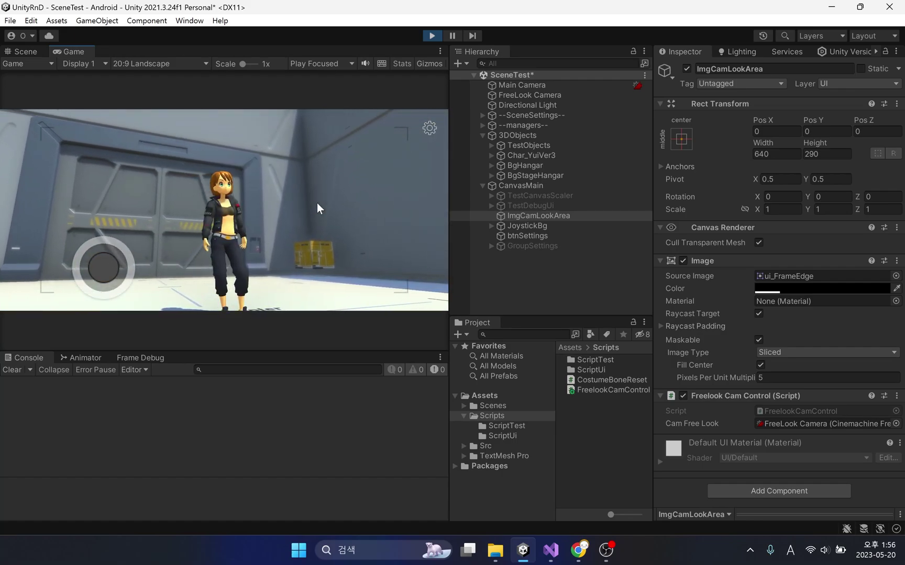
pyautogui.moveTo(316, 203); pyautogui.dragTo(433, 205)
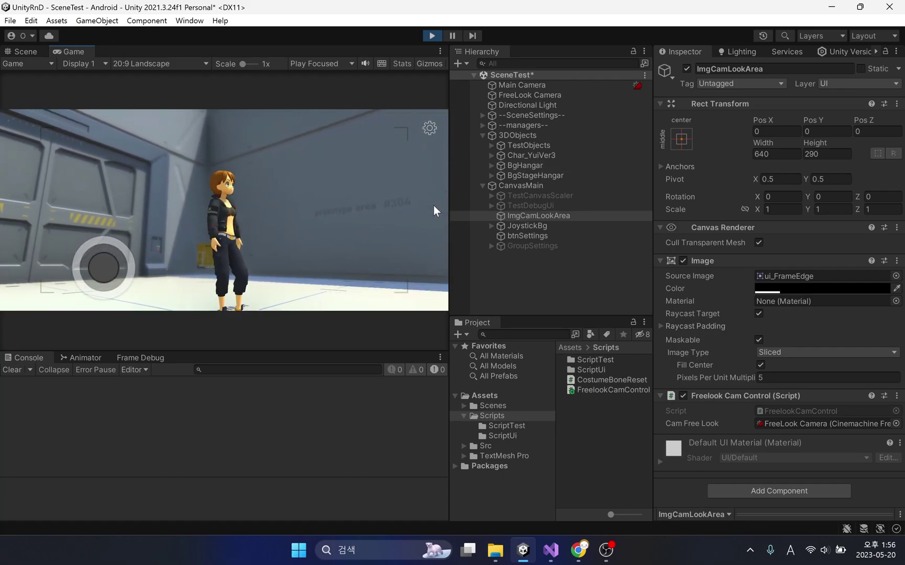
pyautogui.click(544, 97)
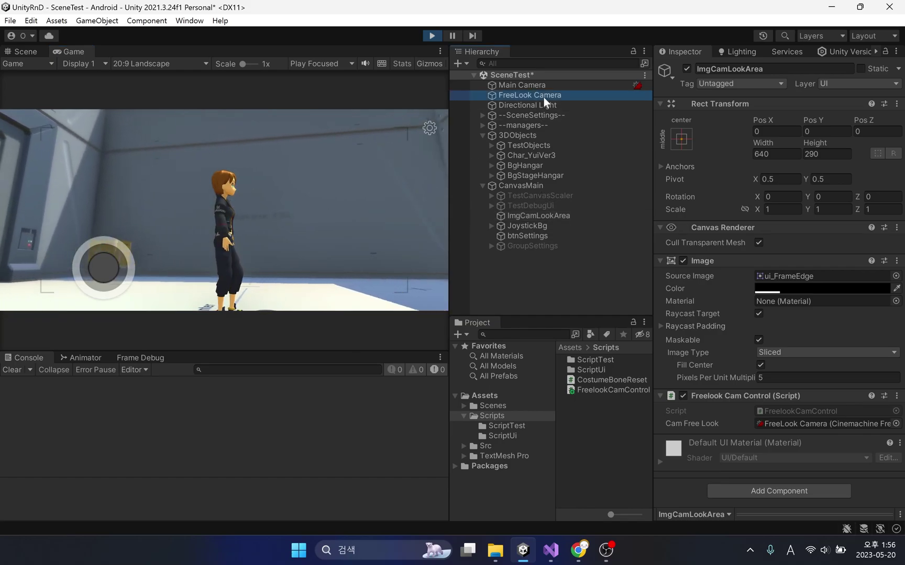
pyautogui.scroll(-5, 667, 297)
pyautogui.scroll(-2, 686, 303)
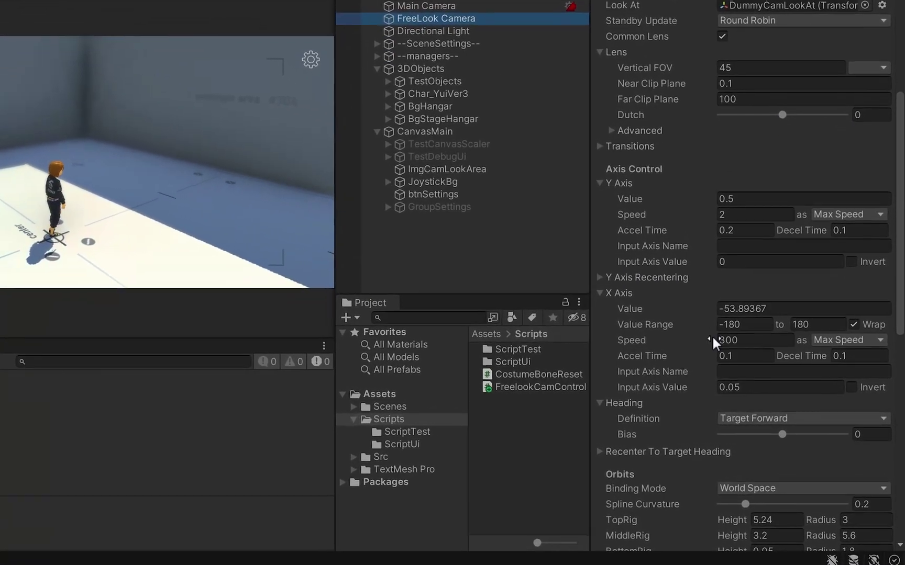
pyautogui.scroll(-3, 742, 347)
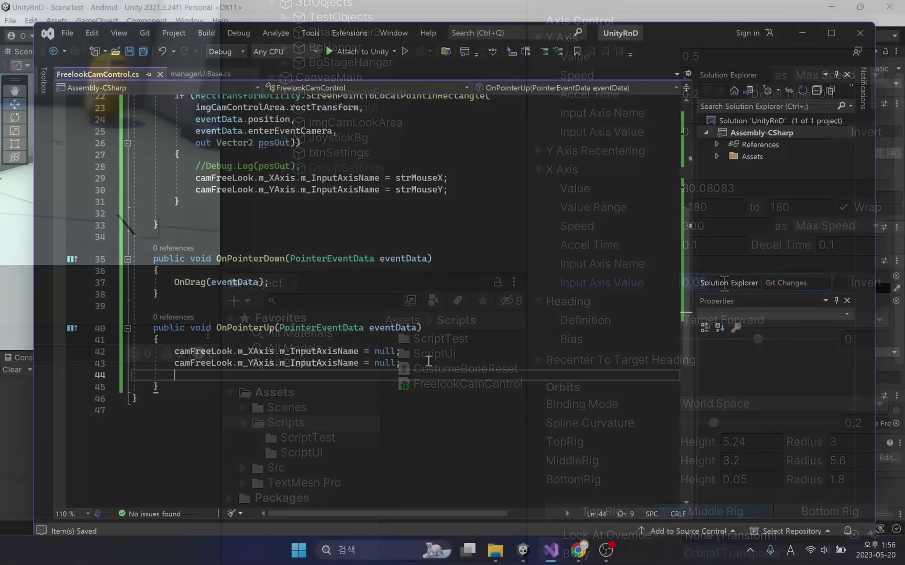
pyautogui.scroll(1, 427, 359)
pyautogui.write('camFreeLook')
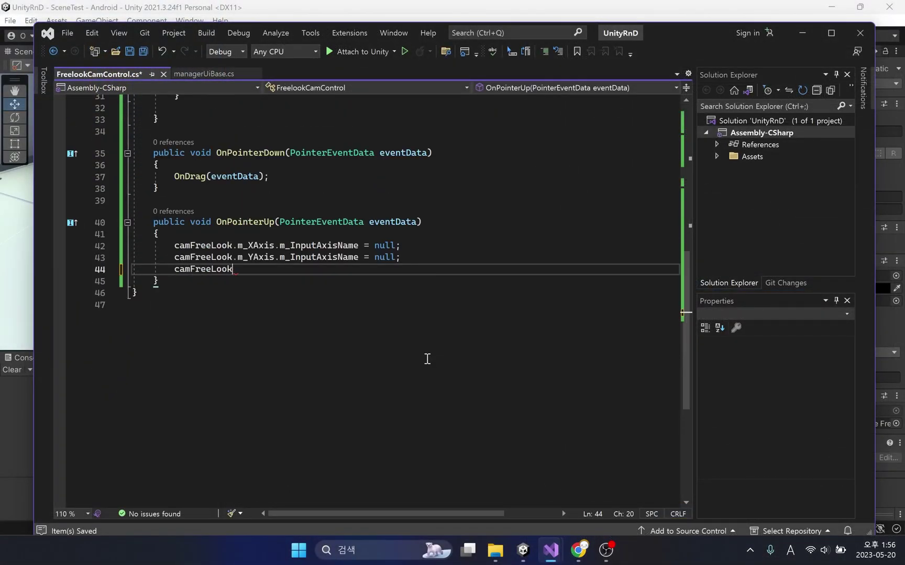
pyautogui.write('.m_')
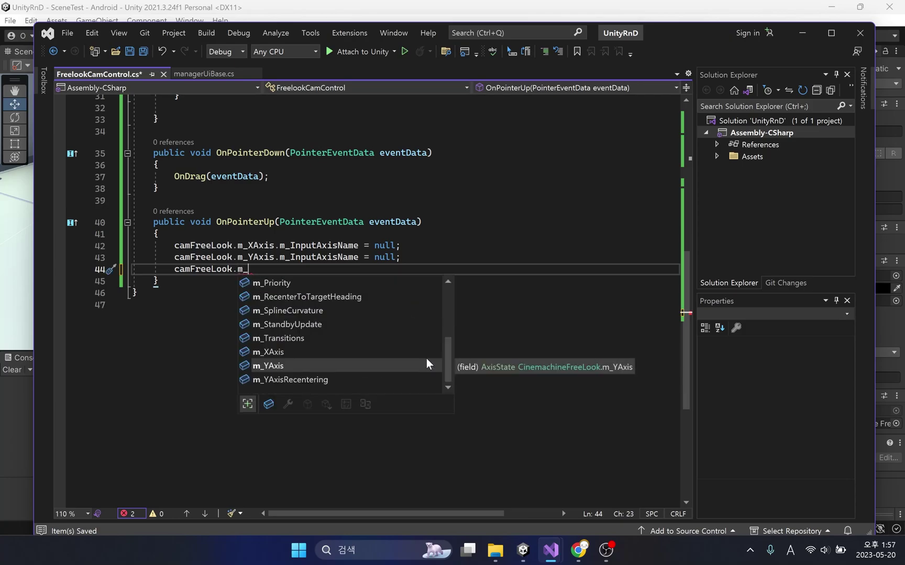
pyautogui.write('XAxis.')
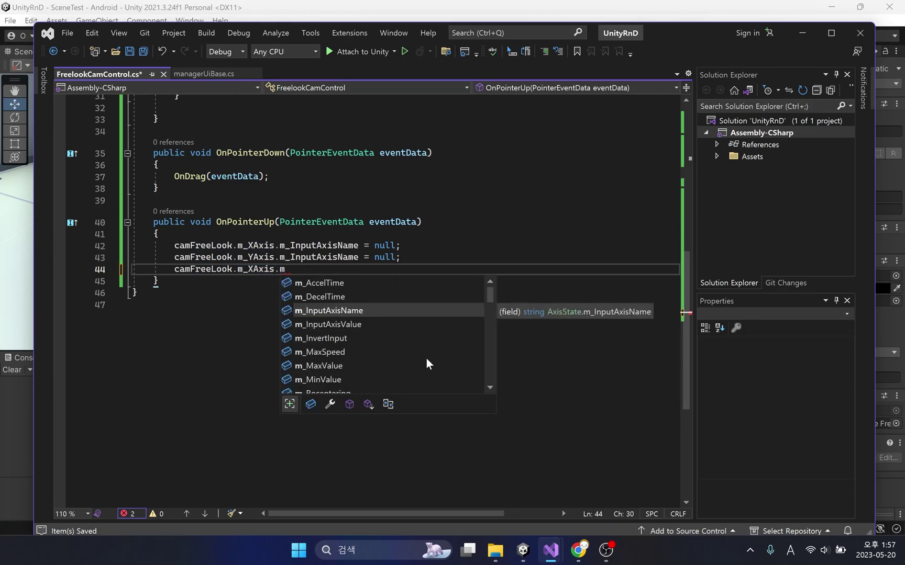
pyautogui.write('m_In')
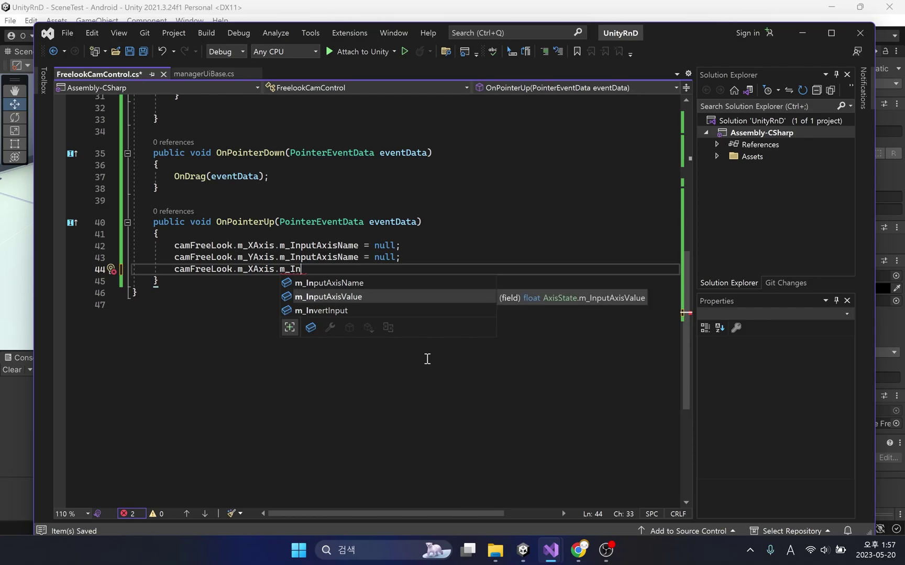
# - Add m_InputAxisValue = 0 for camFreeLook's X and Y axes in OnPointerUp
pyautogui.press('Tab')
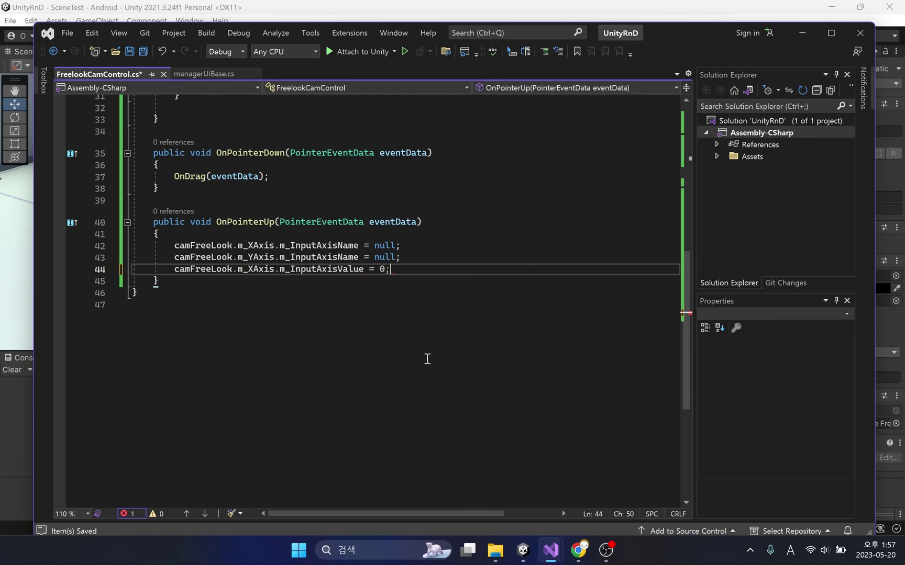
pyautogui.press('Return')
pyautogui.write('camFreeLook.')
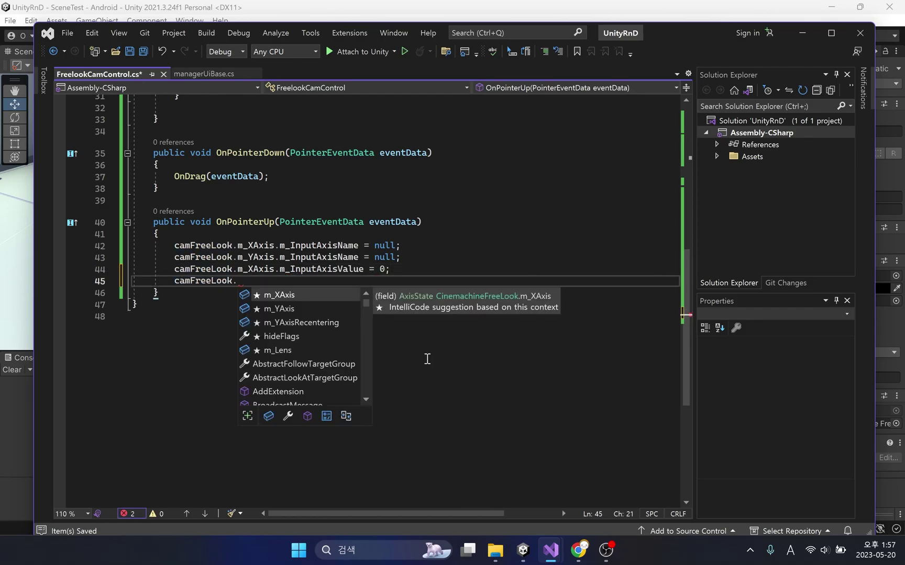
pyautogui.write('m_YAxis.m')
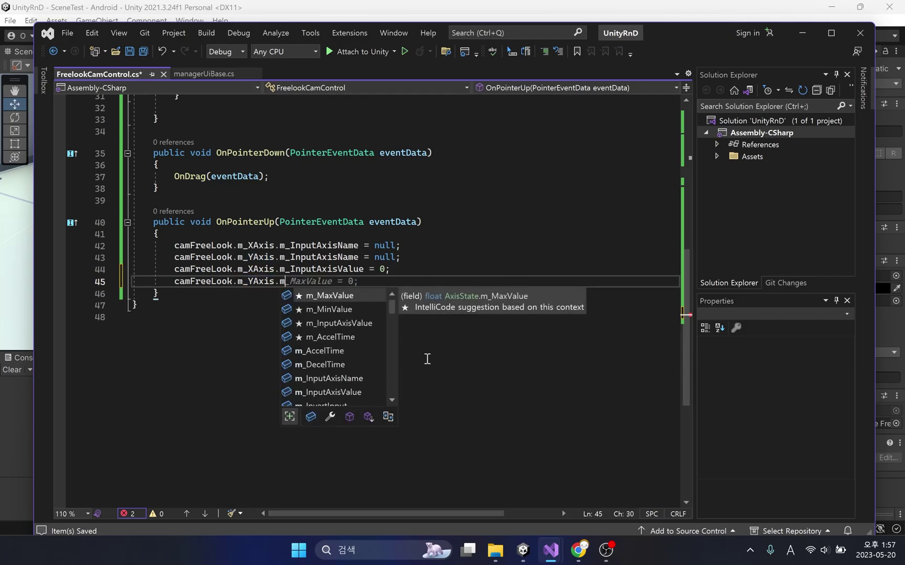
pyautogui.write('_In')
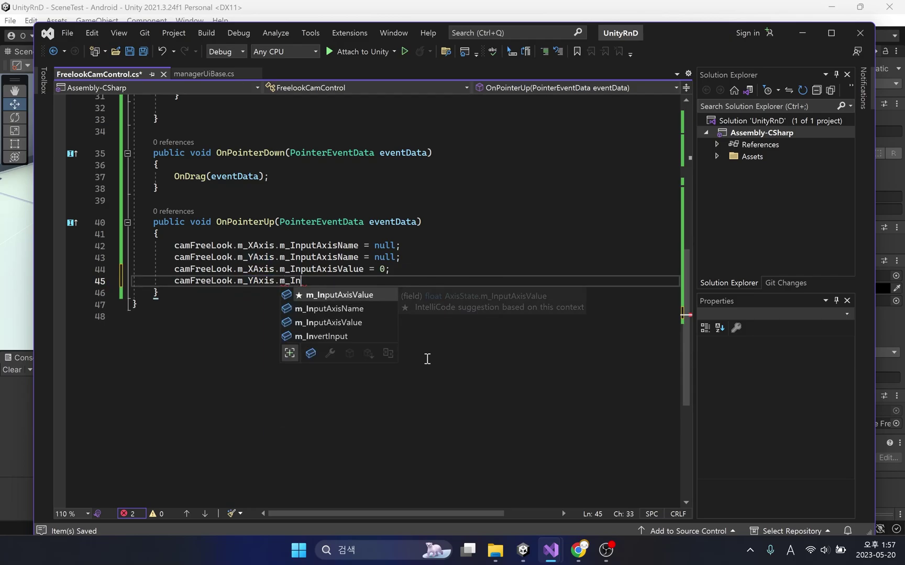
pyautogui.press('Tab')
pyautogui.write('=')
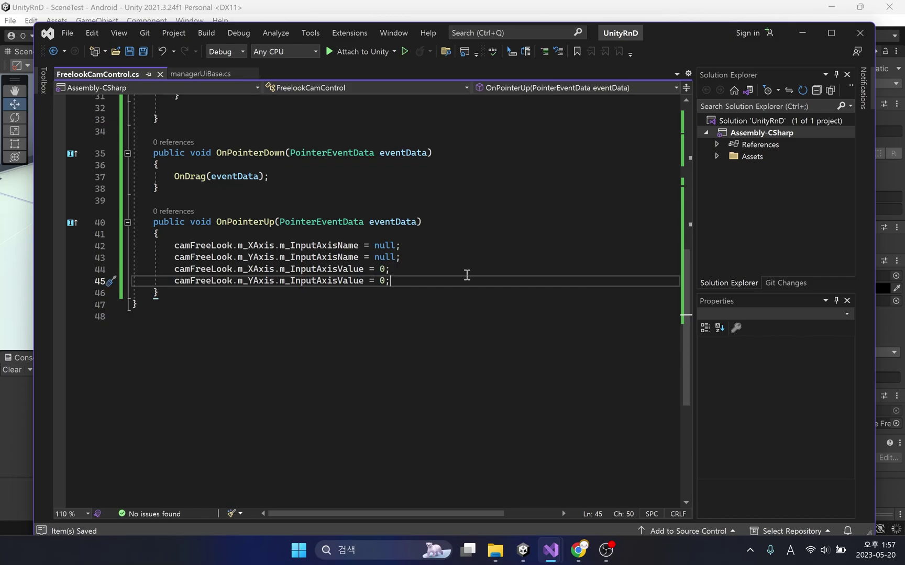
# - Back in Unity, start play mode and orbit the camera with two drags
pyautogui.click(500, 10)
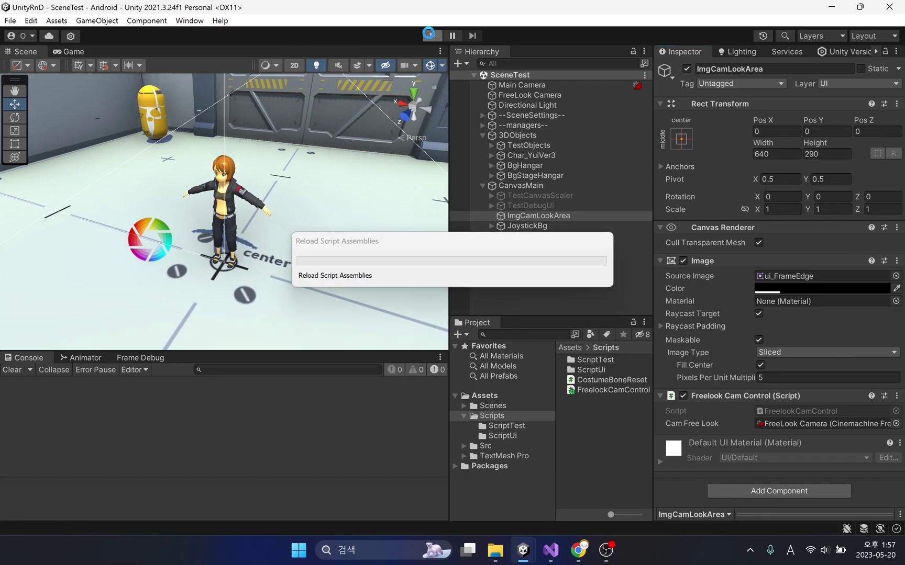
pyautogui.click(428, 32)
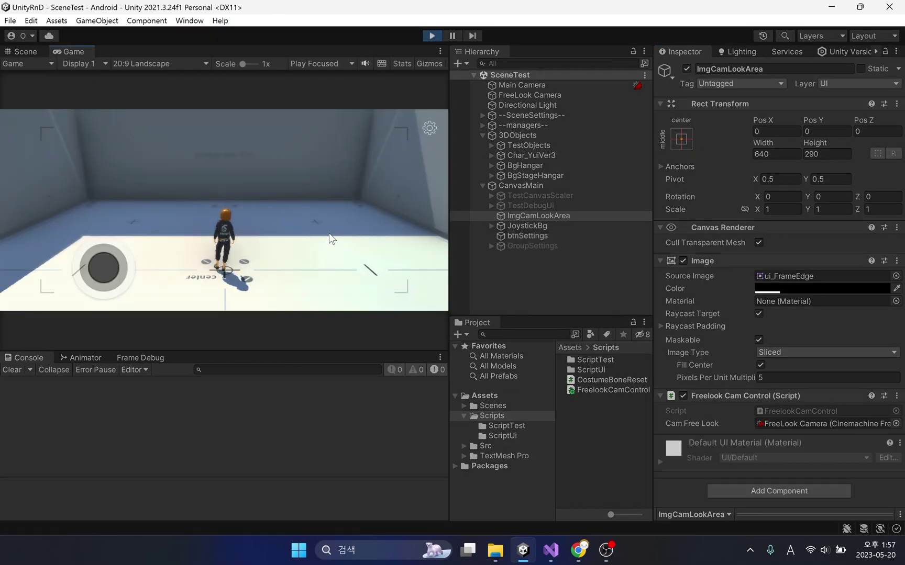
pyautogui.moveTo(344, 205); pyautogui.dragTo(132, 254)
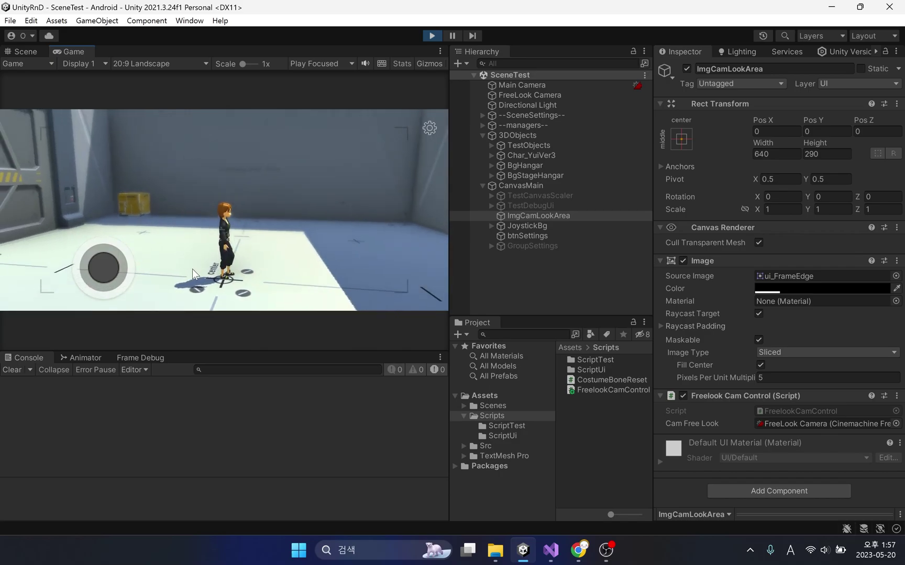
pyautogui.moveTo(323, 170)
pyautogui.mouseDown()
pyautogui.moveTo(302, 183)
pyautogui.moveTo(363, 188)
pyautogui.moveTo(270, 178)
pyautogui.moveTo(262, 222)
pyautogui.moveTo(185, 206)
pyautogui.mouseUp()
# - Select FreeLook Camera and watch its axis values return to 0 after each drag
pyautogui.click(565, 94)
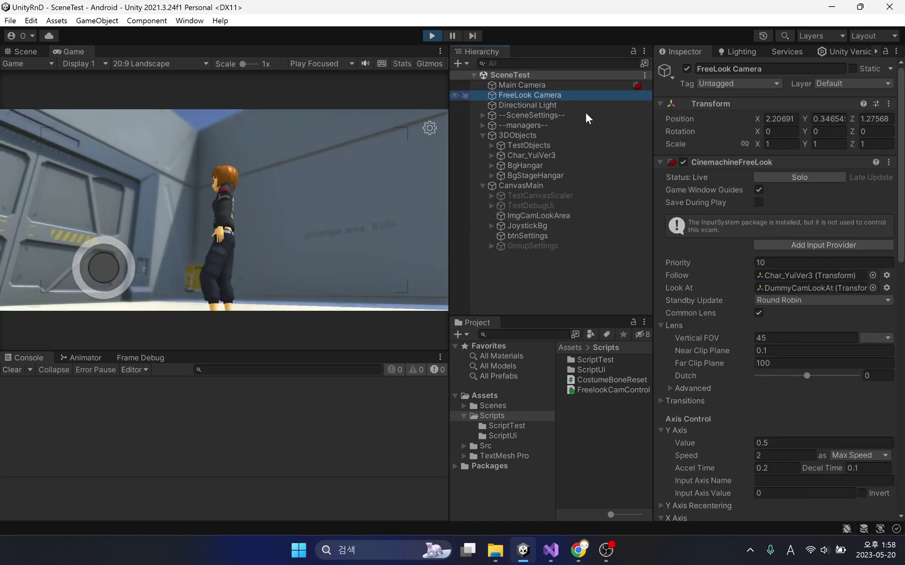
pyautogui.scroll(-1, 722, 283)
pyautogui.scroll(-2, 722, 284)
pyautogui.scroll(-1, 722, 285)
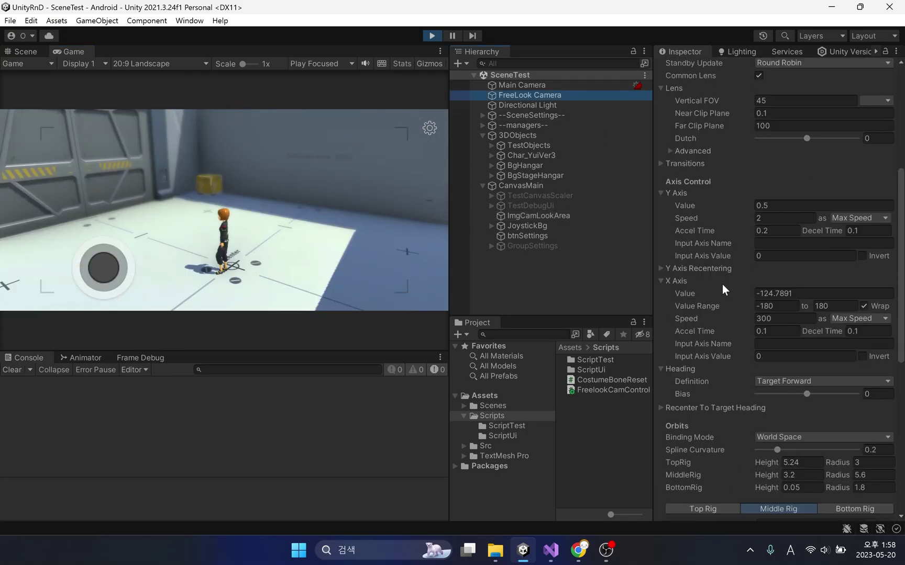
pyautogui.moveTo(340, 248); pyautogui.dragTo(259, 289)
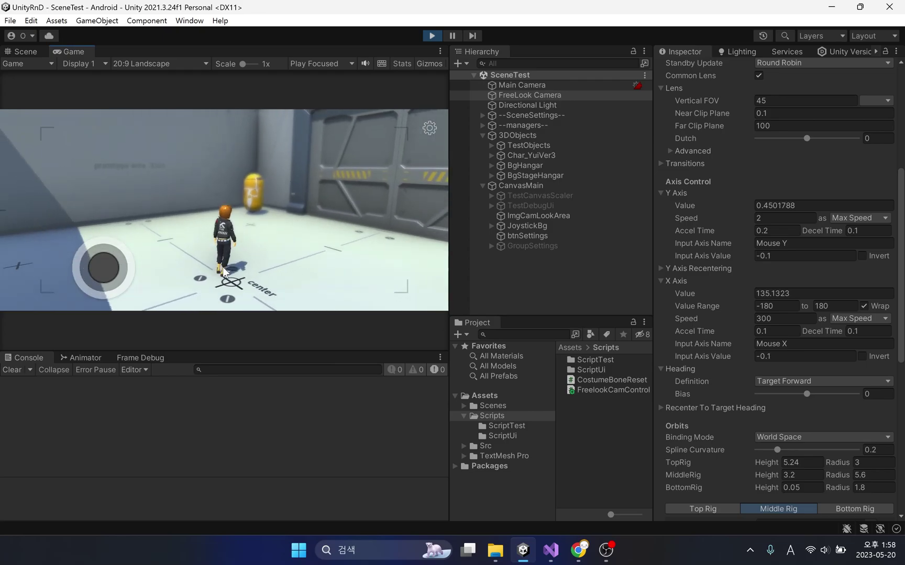
pyautogui.moveTo(258, 289); pyautogui.dragTo(261, 282)
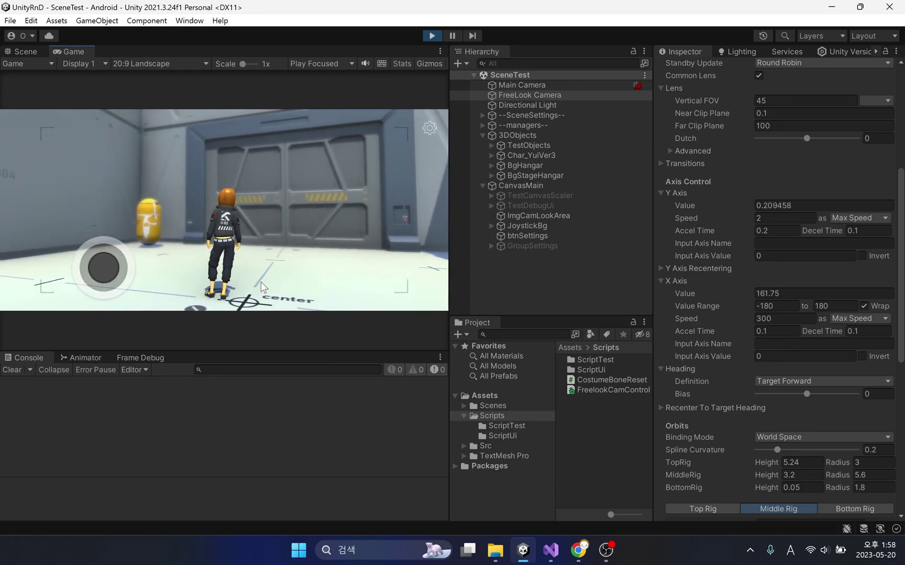
pyautogui.moveTo(237, 171); pyautogui.dragTo(369, 179)
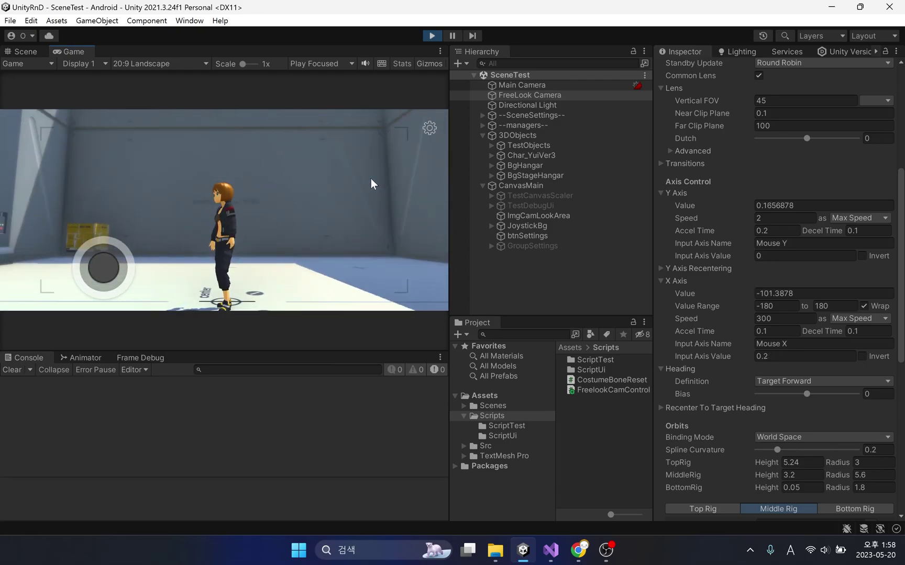
pyautogui.moveTo(151, 179); pyautogui.dragTo(284, 170)
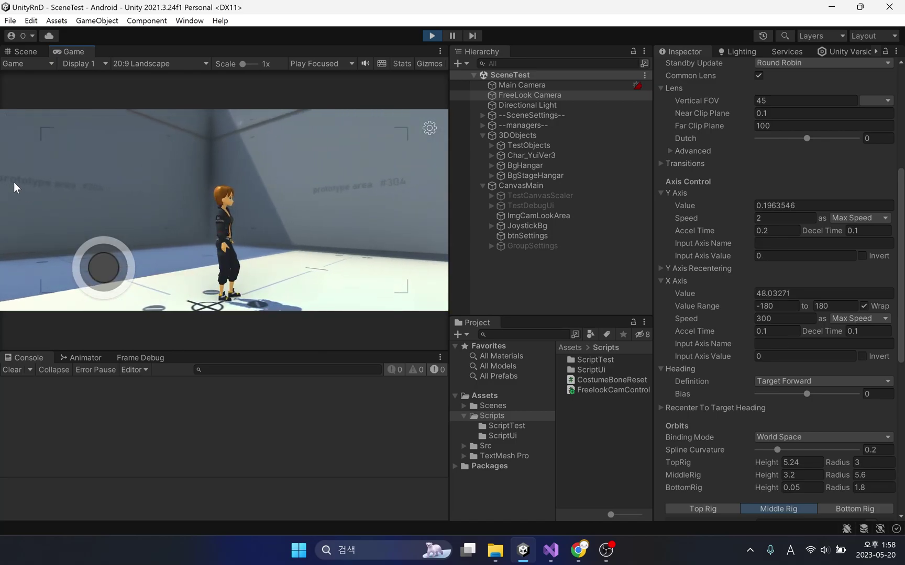
pyautogui.moveTo(110, 264)
pyautogui.mouseDown()
pyautogui.moveTo(69, 260)
pyautogui.moveTo(111, 300)
pyautogui.moveTo(113, 269)
pyautogui.mouseUp()
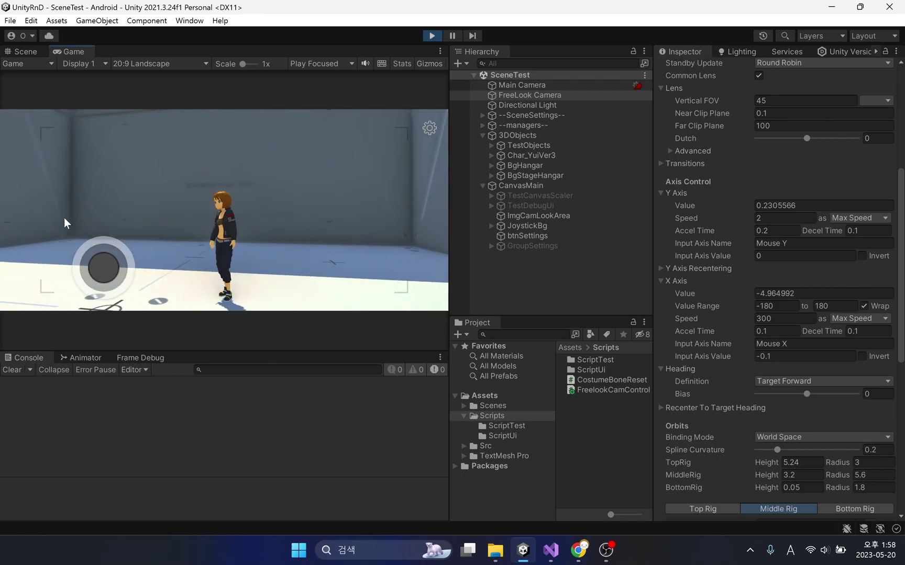